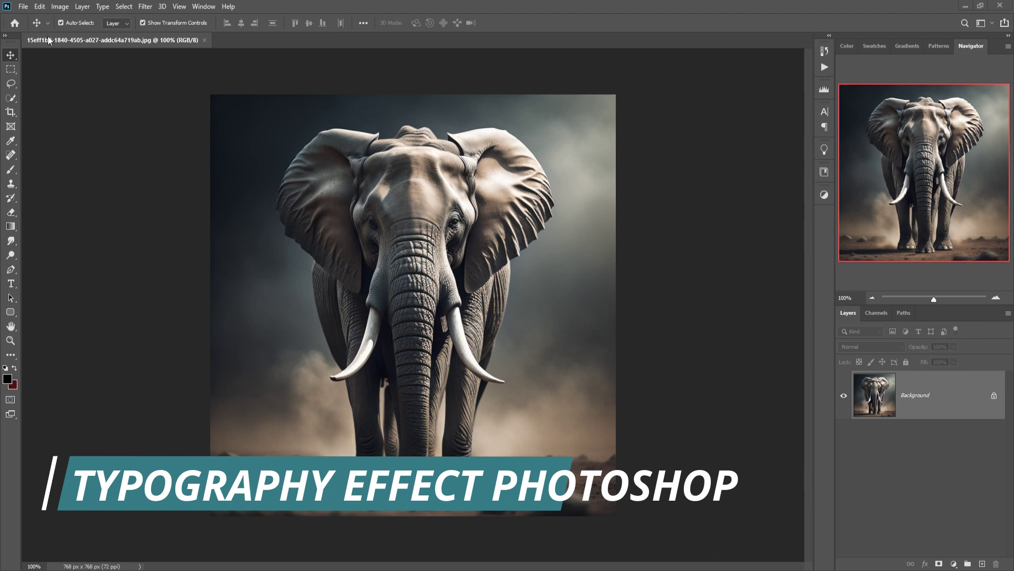
Create a blank 1280 x 720 px, 300 ppi document from the Custom preset.
click(24, 8)
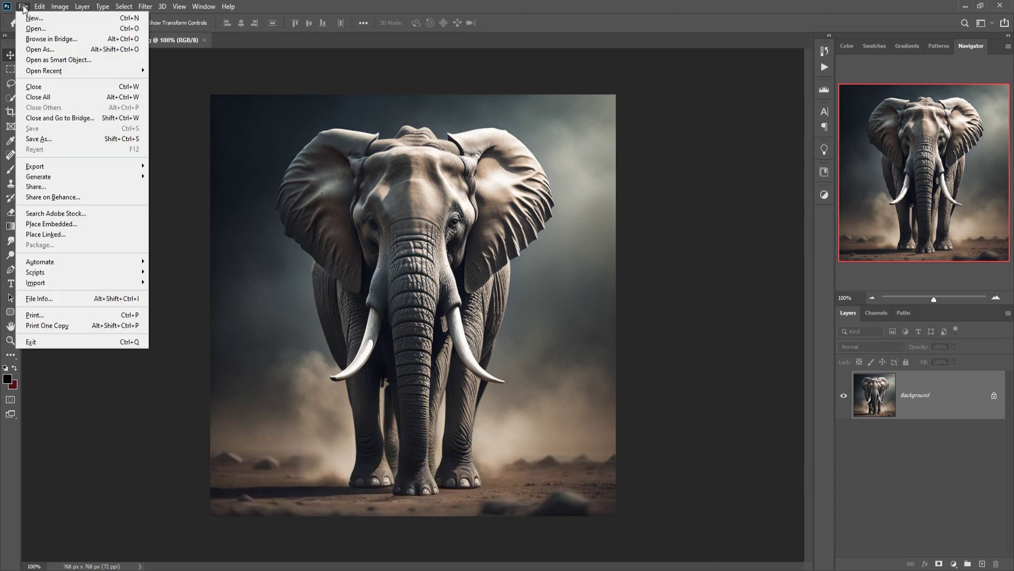
click(33, 18)
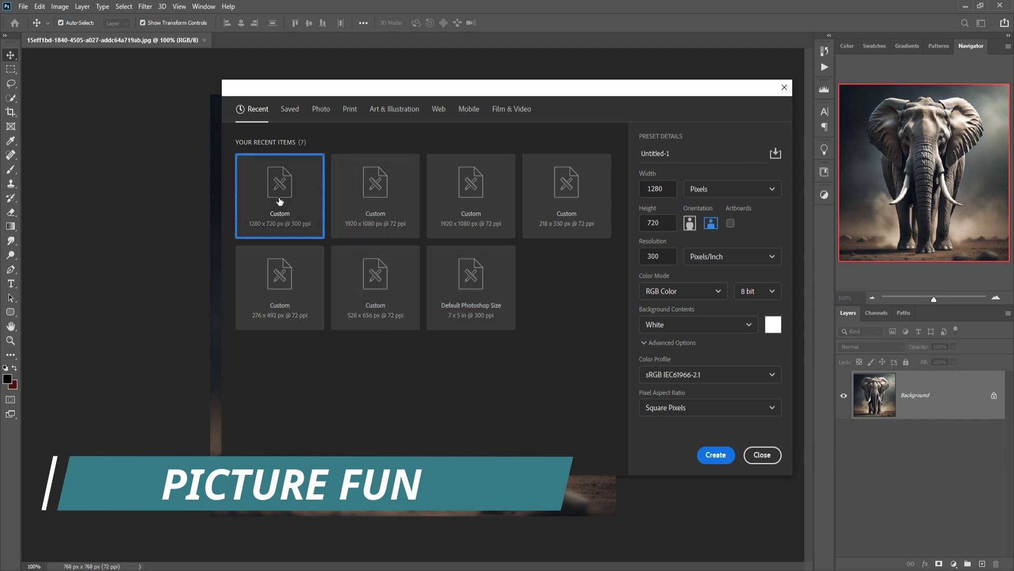
click(250, 232)
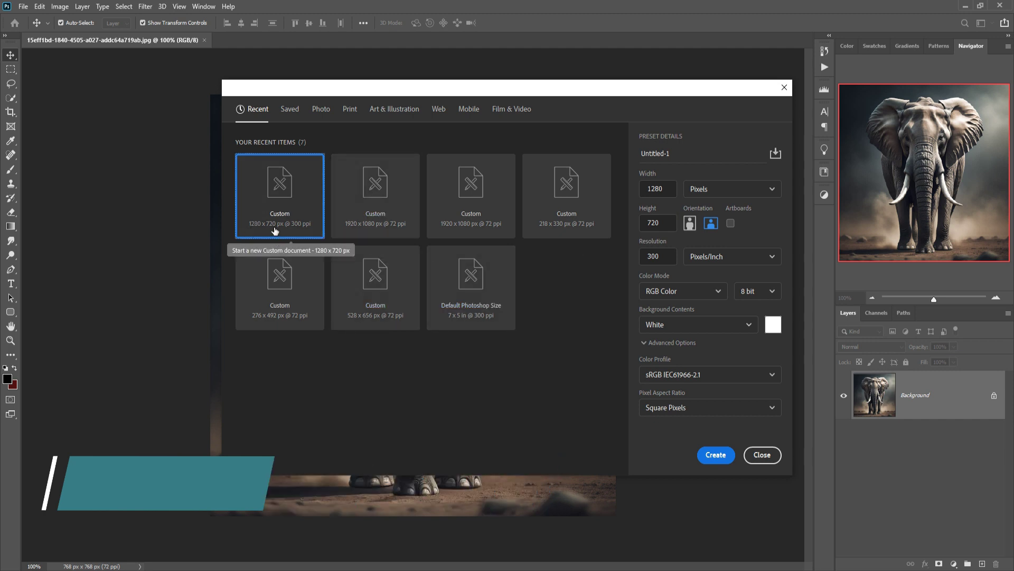
click(722, 457)
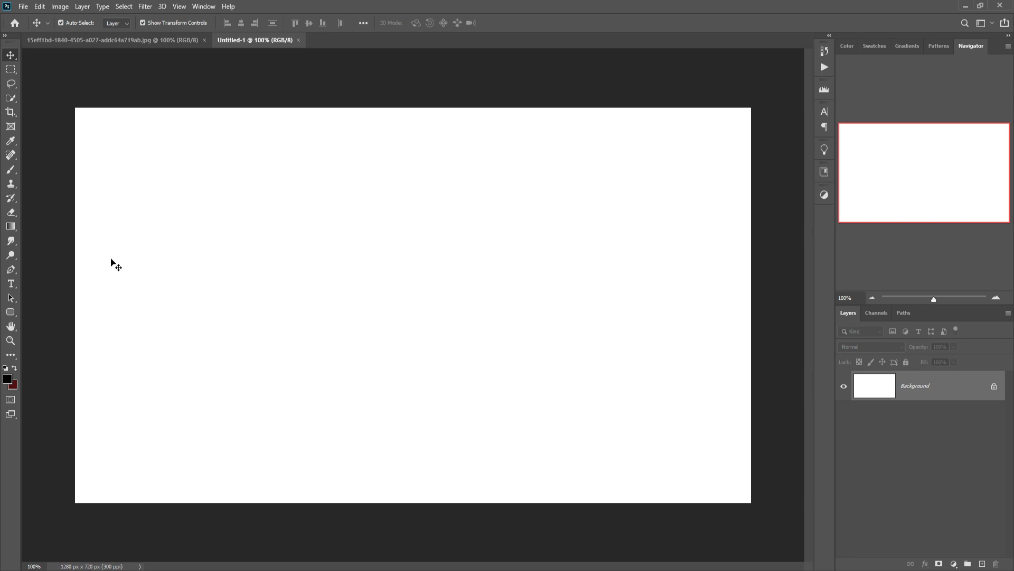
Move the elephant photo into Untitled-1 as Layer 1.
key(c)
click(121, 42)
drag(141, 45, 642, 123)
key(v)
drag(779, 283, 465, 170)
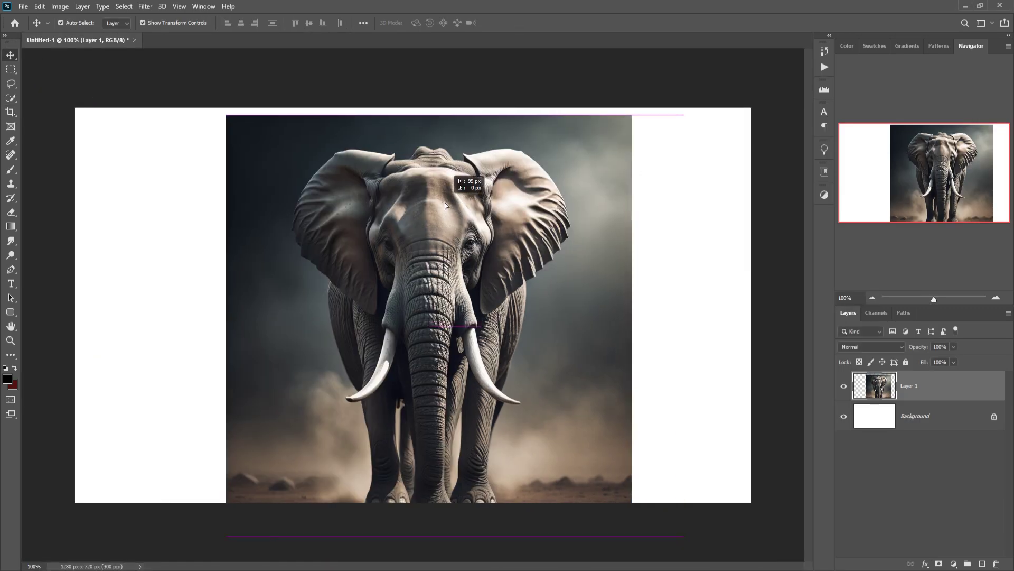
drag(427, 512, 405, 496)
Crop the canvas down to a 720 x 720 px square.
key(Return)
key(c)
drag(76, 305, 148, 309)
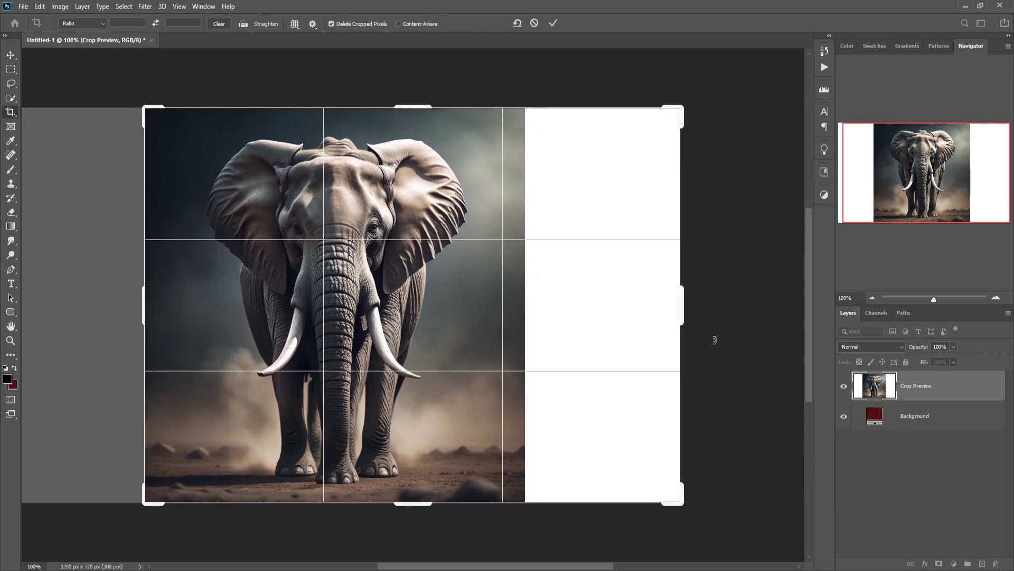
drag(692, 315, 612, 317)
click(554, 23)
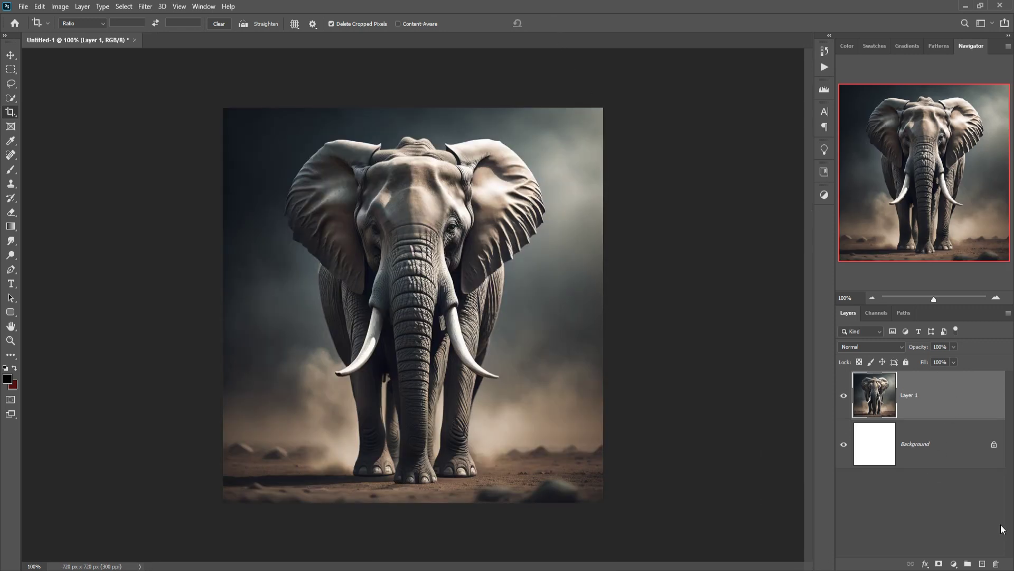
Add a Solid Color fill layer in light grey #c5c5c5 above the elephant.
click(982, 563)
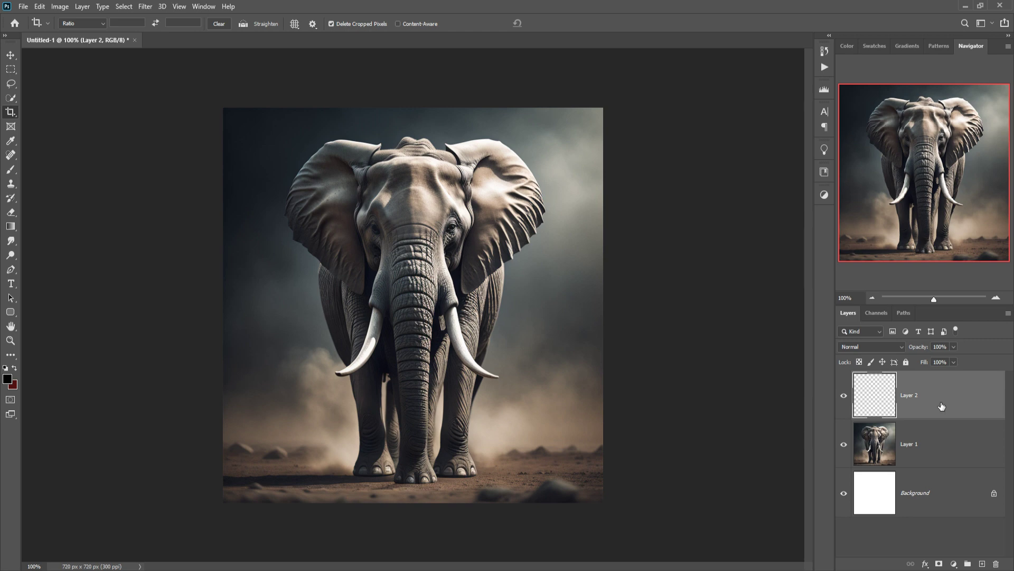
click(953, 562)
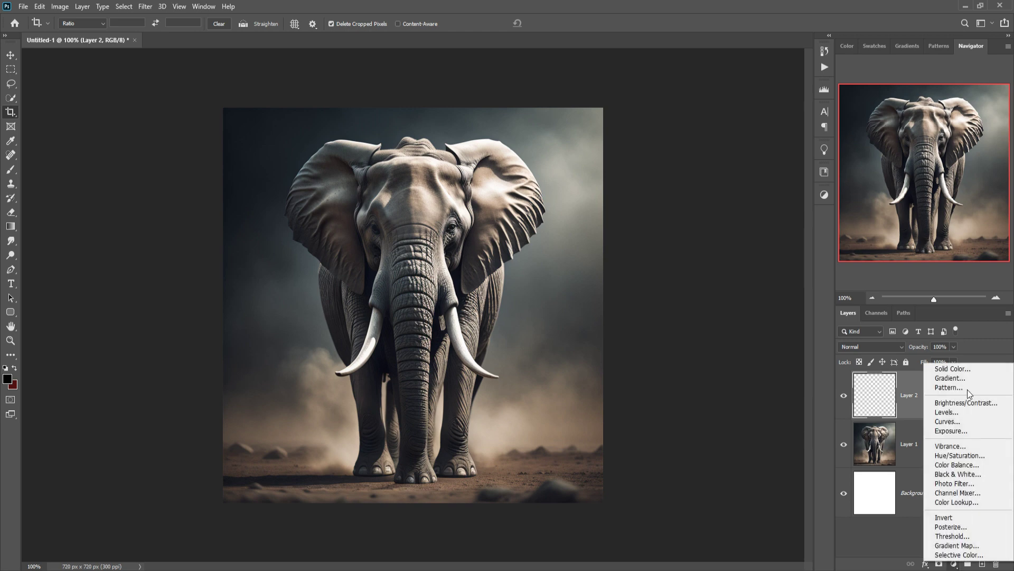
click(950, 369)
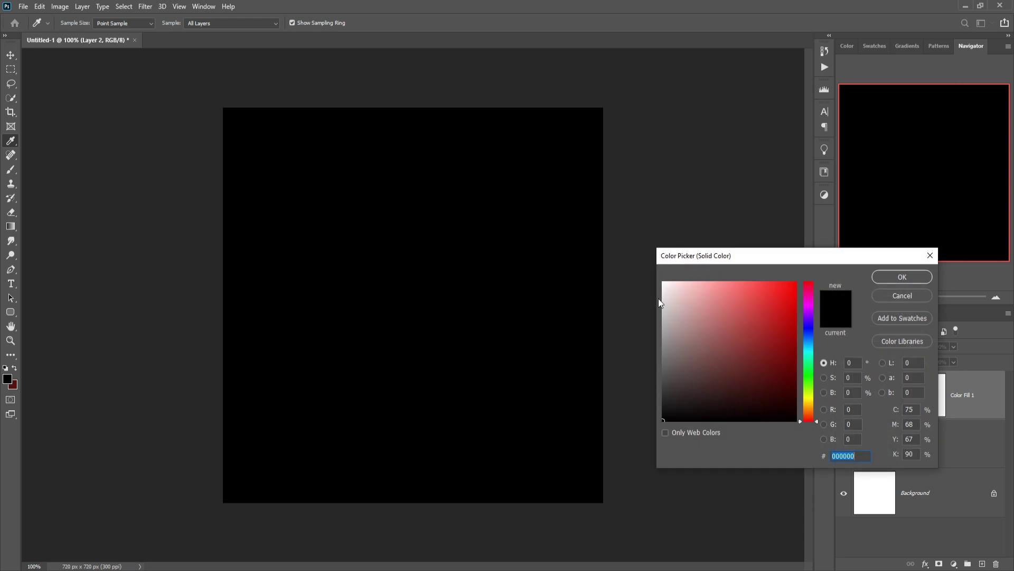
click(674, 375)
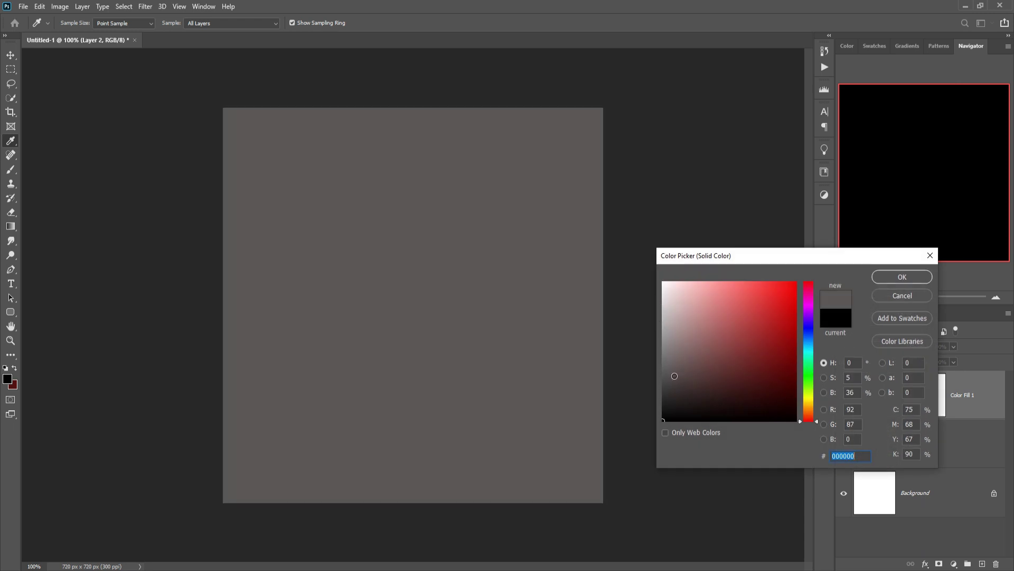
drag(671, 370, 663, 313)
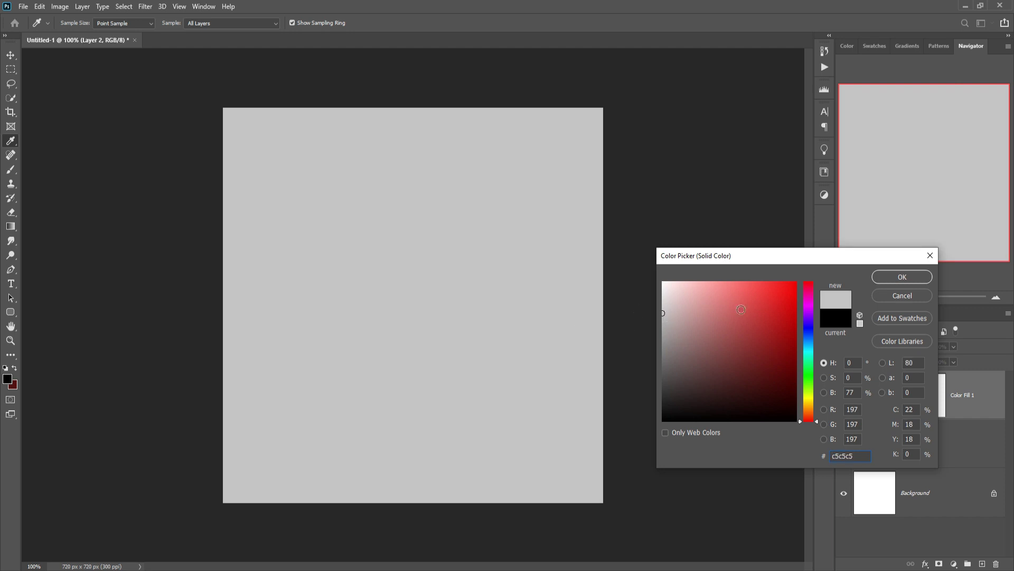
click(889, 277)
Merge the Color Fill layer with a new empty layer into a plain Layer 2.
key(c)
click(936, 395)
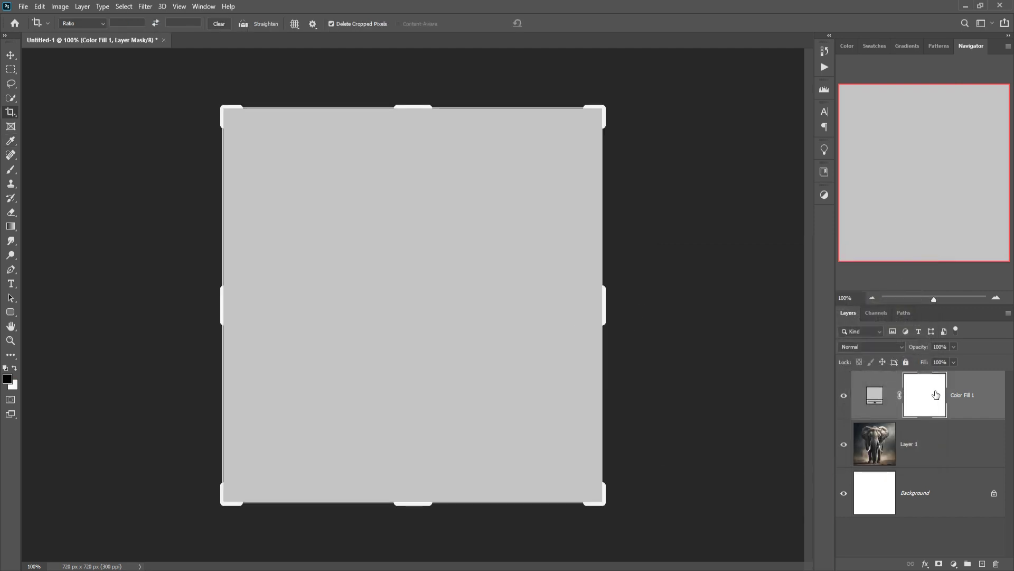
click(982, 563)
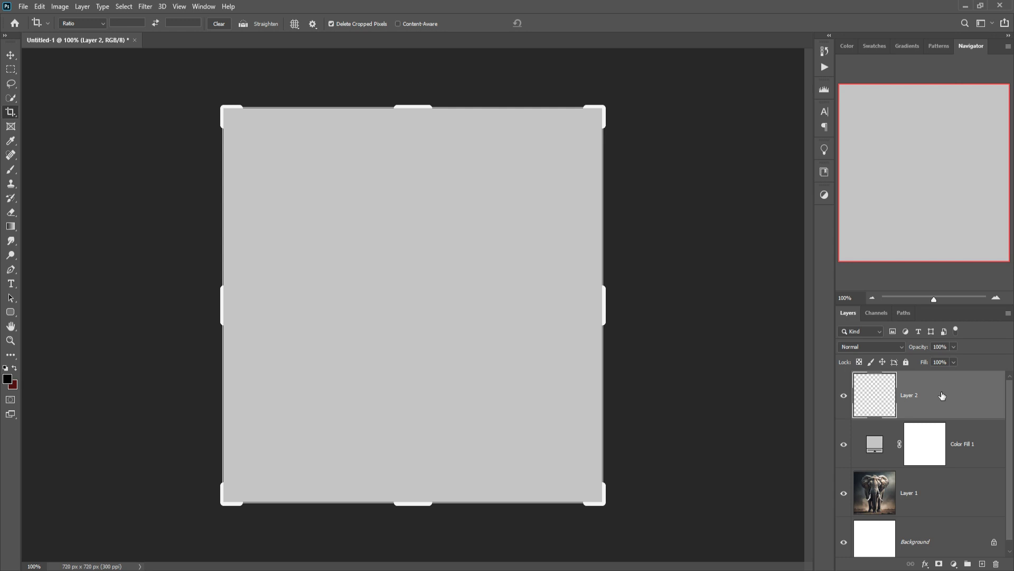
shift+click(967, 441)
right_click(951, 391)
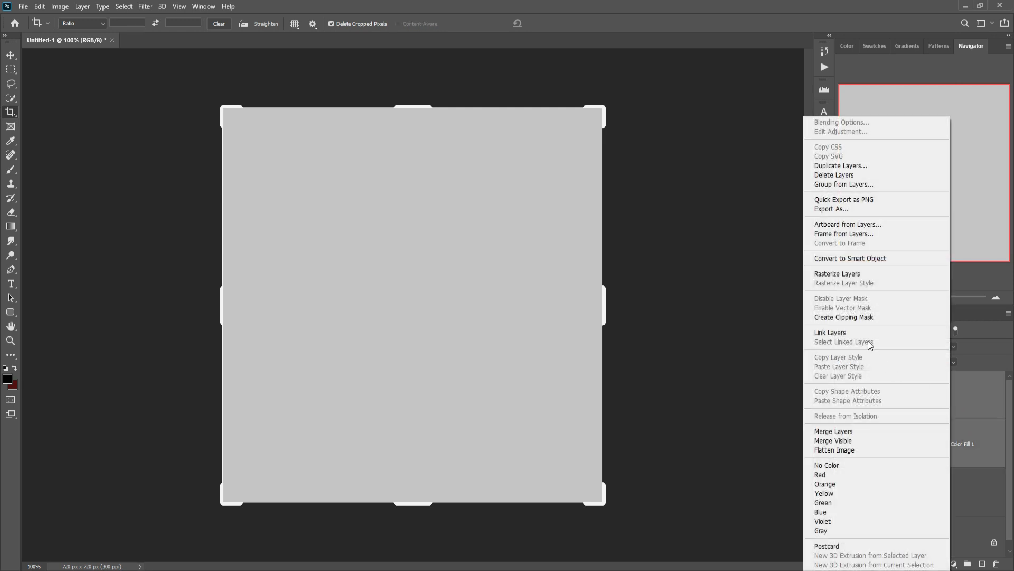
click(836, 432)
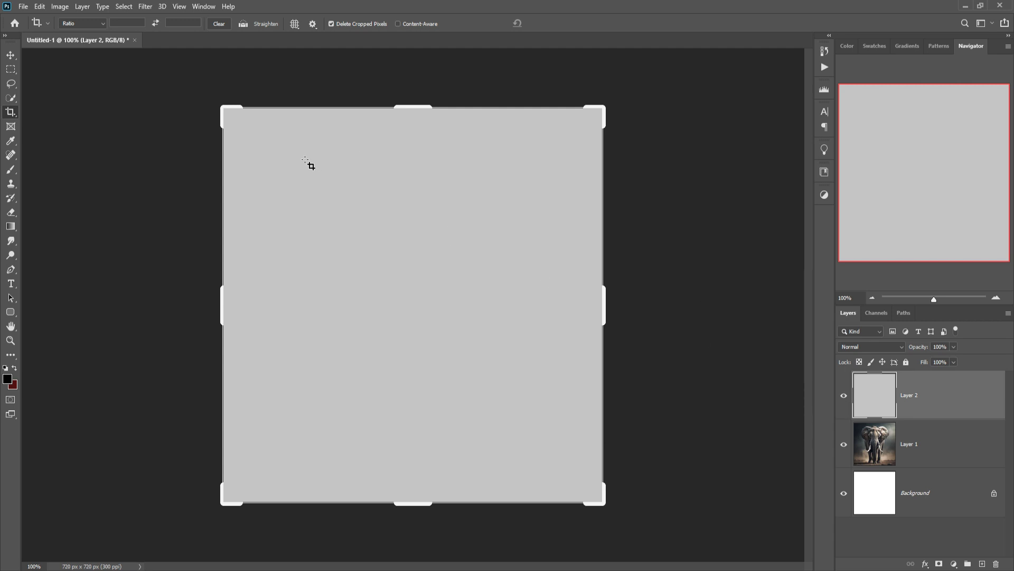
Type a capital 'J' in League Spartan Bold on the canvas.
click(11, 284)
click(152, 23)
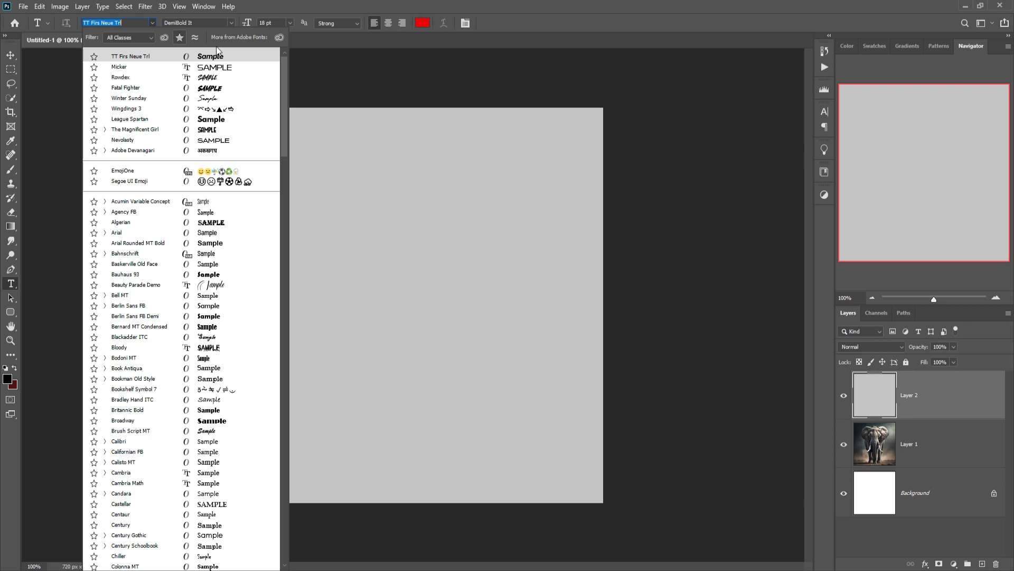
click(351, 279)
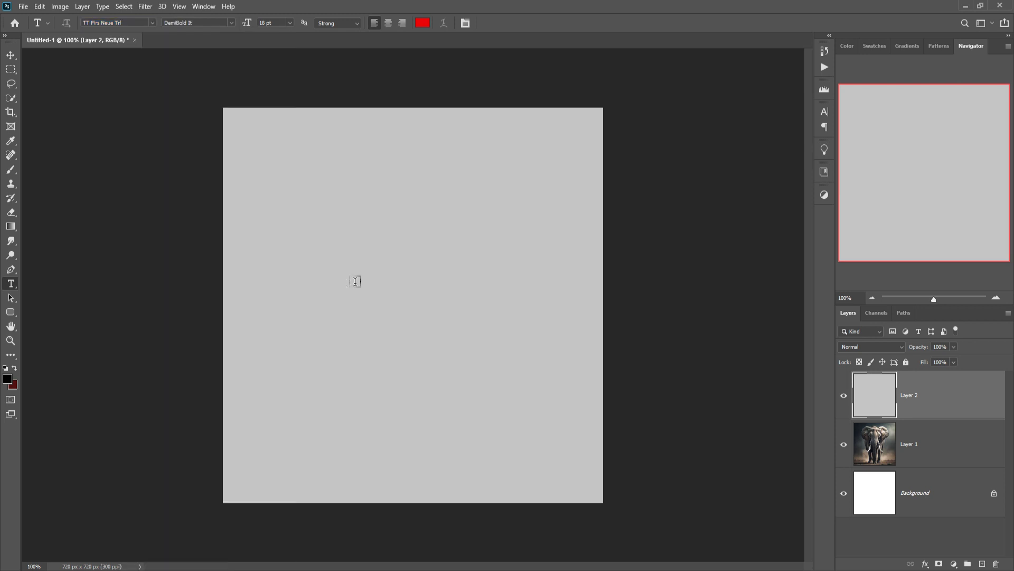
click(352, 277)
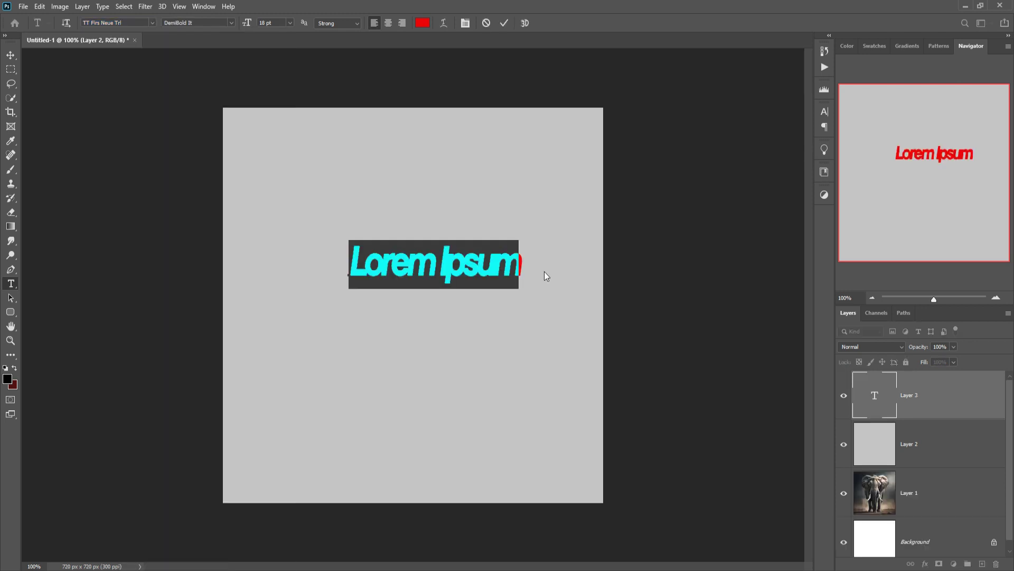
key(BackSpace)
text(j)
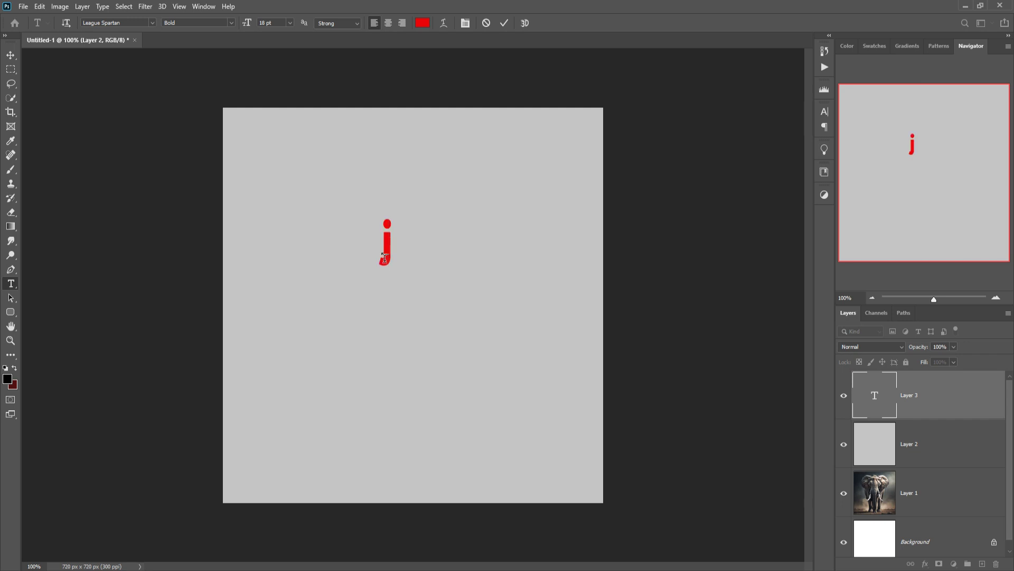
key(BackSpace)
text(J)
Scale the J up to fill most of the canvas and fade grey Layer 2 to 50% opacity.
key(ctrl+t)
drag(417, 142, 422, 555)
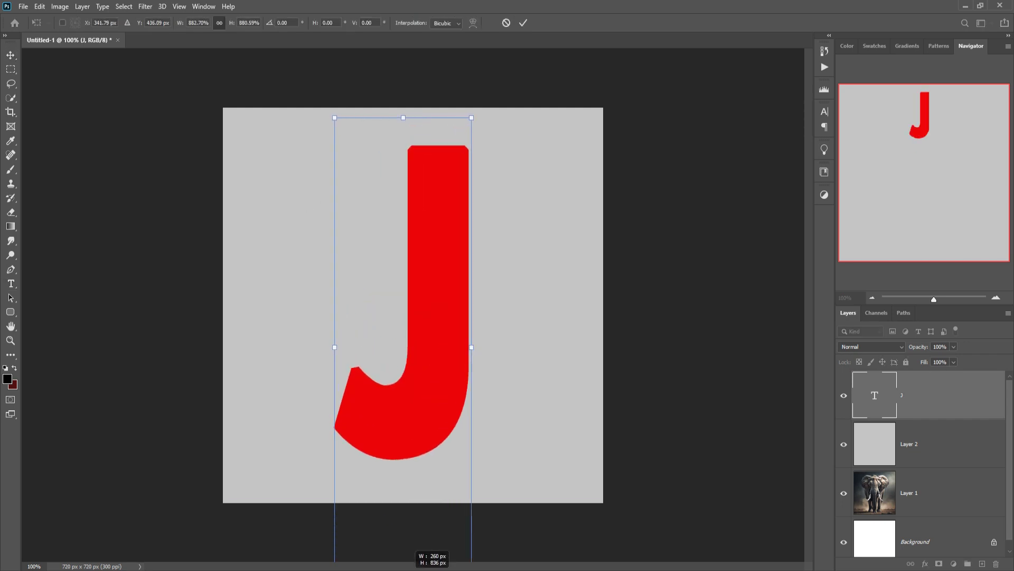
drag(399, 383, 401, 388)
click(523, 22)
click(929, 444)
key(5)
click(940, 395)
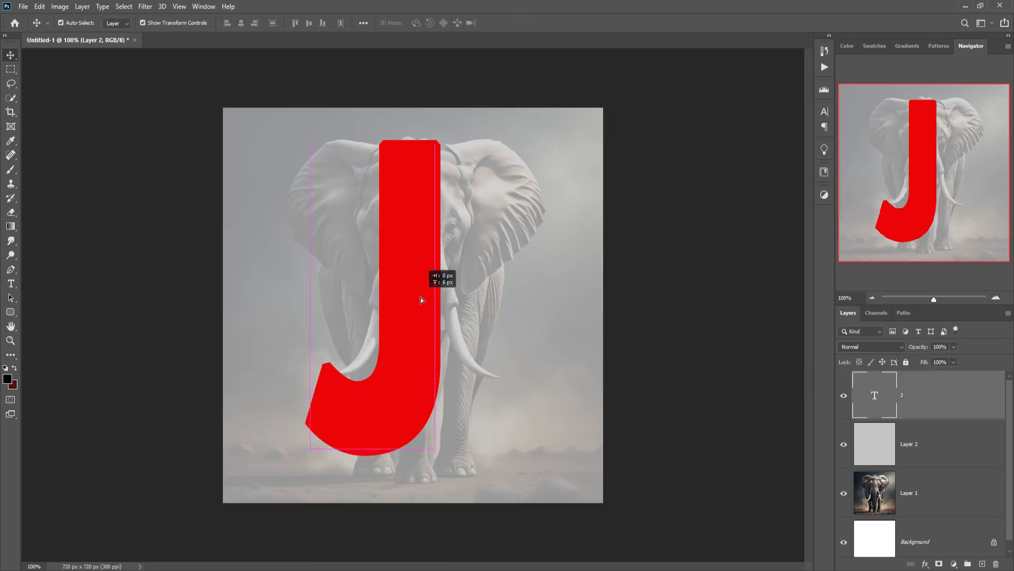
Enlarge the J slightly more, reposition it, and reselect the J text layer.
key(ctrl+t)
drag(454, 359, 421, 354)
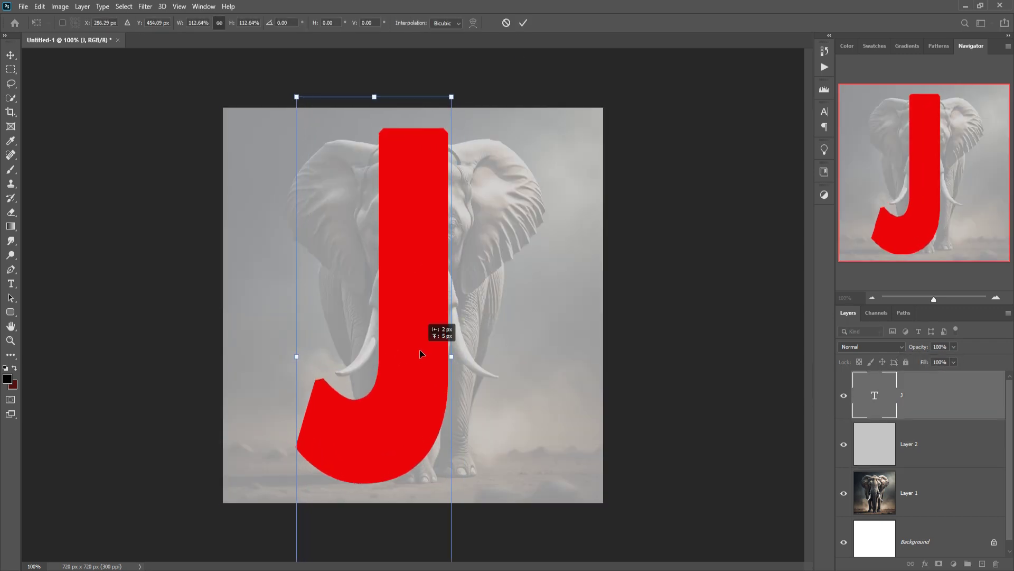
click(523, 23)
click(938, 447)
click(919, 396)
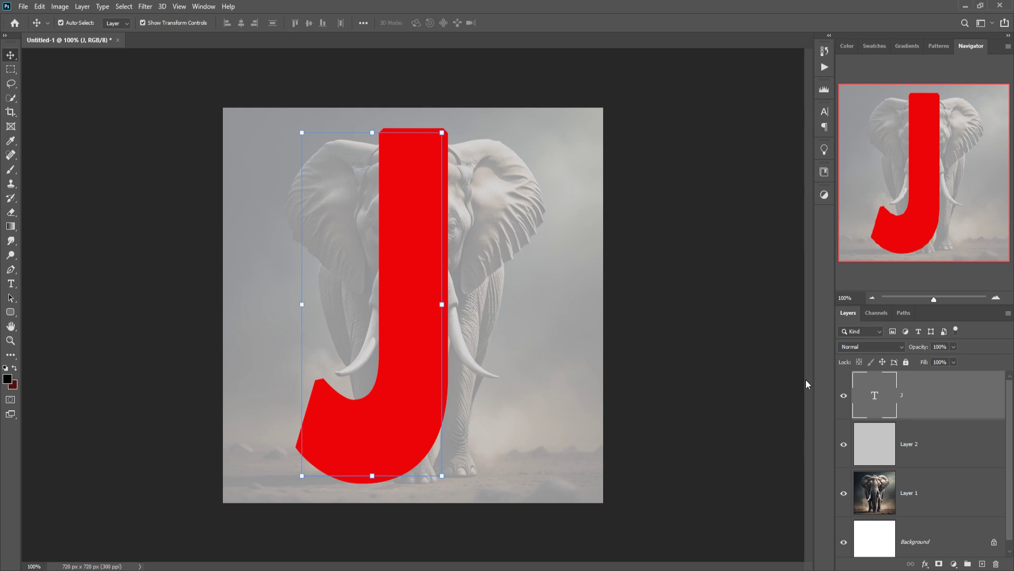
Crop the canvas from both sides to 608 px wide.
key(c)
drag(223, 304, 252, 294)
drag(603, 305, 579, 294)
click(549, 23)
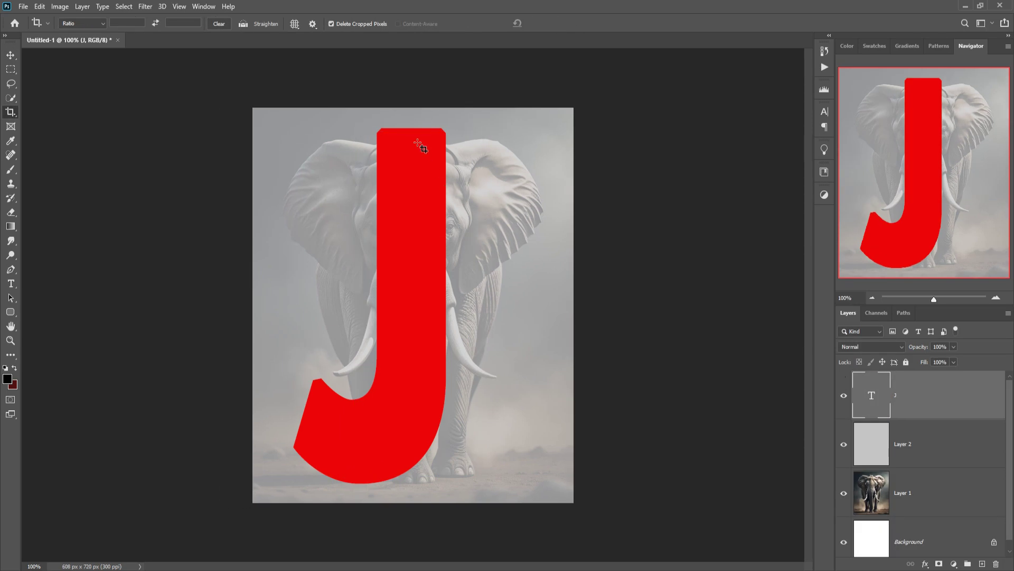
Hide the red J text and delete the J-shaped selection from grey Layer 2 to reveal the elephant.
click(11, 98)
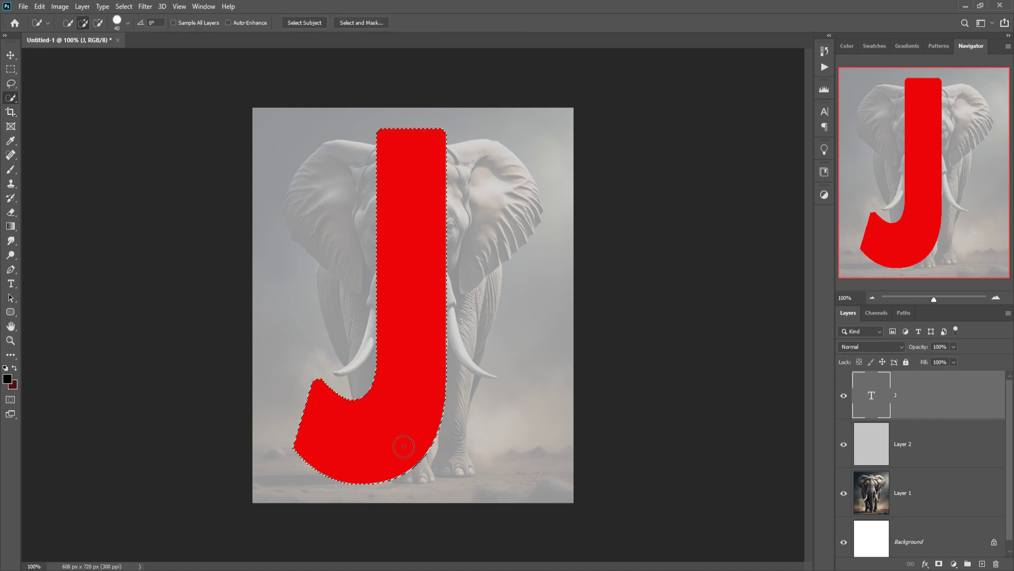
click(917, 444)
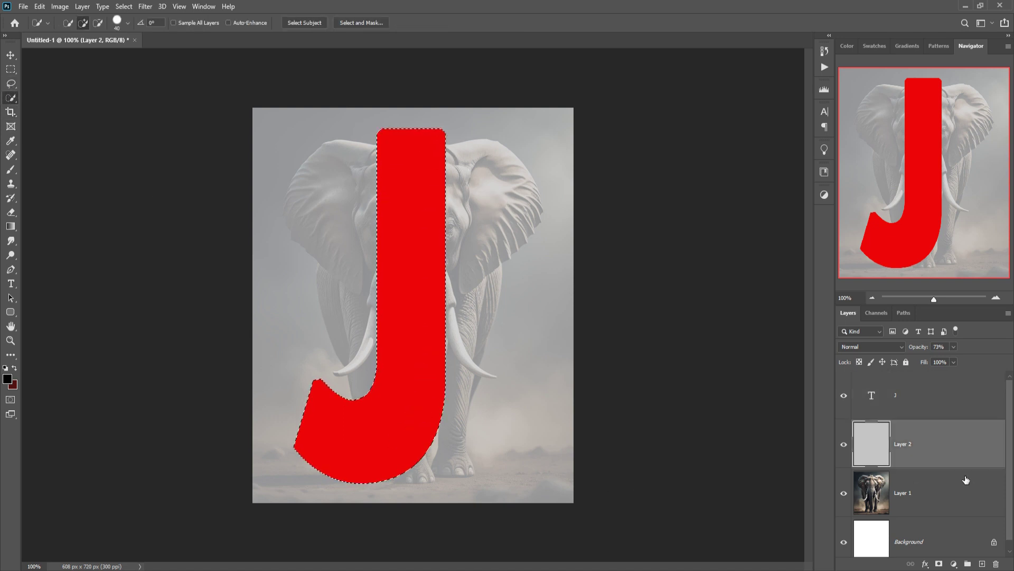
click(845, 397)
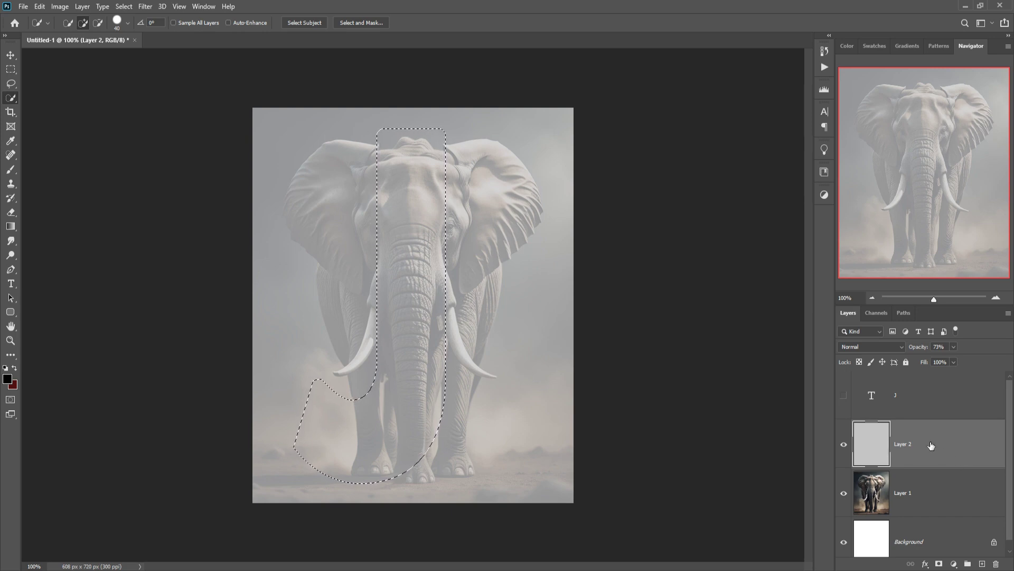
key(Delete)
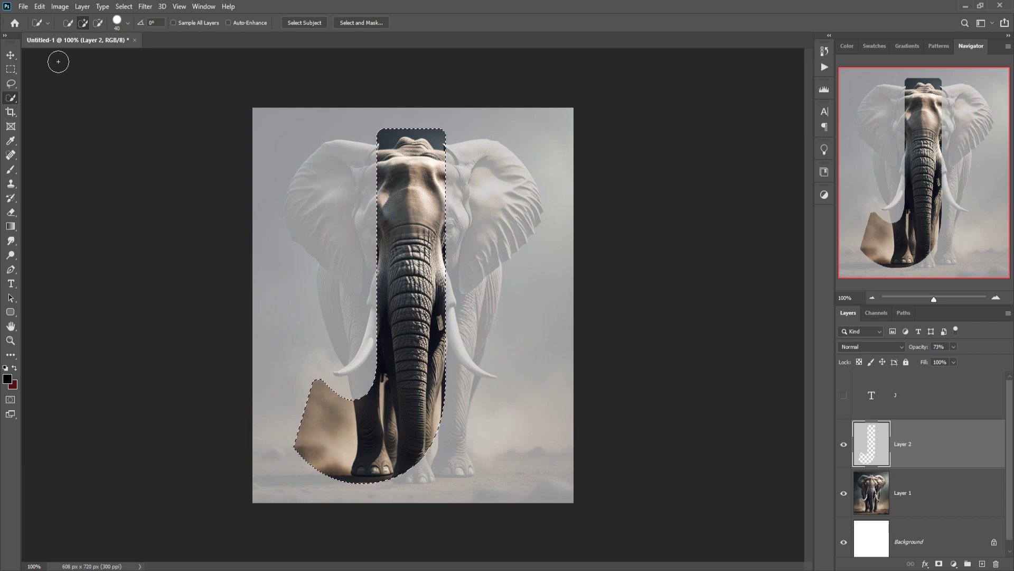
click(12, 55)
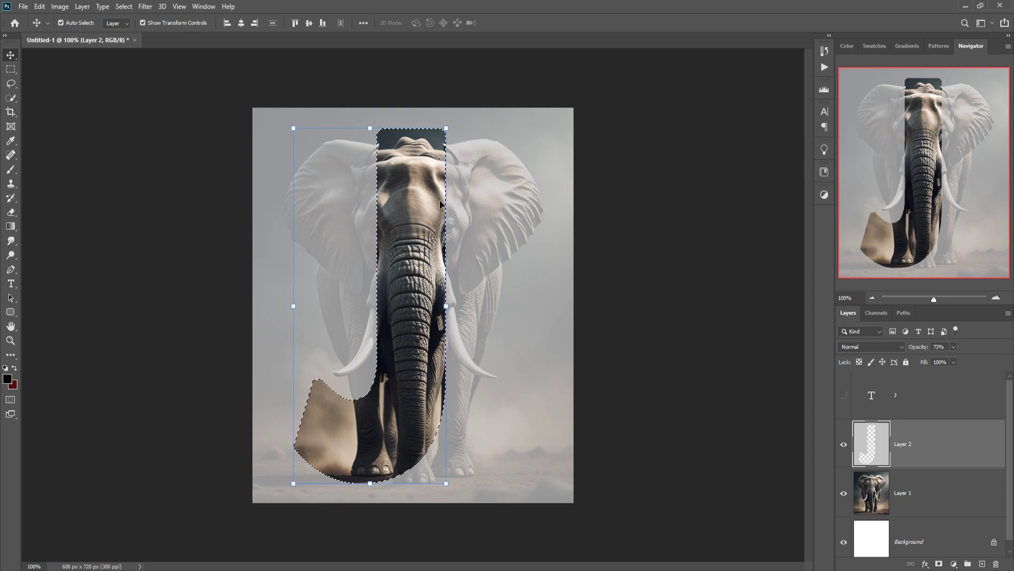
Deselect the J-shaped selection with the elephant Layer 1 active.
click(927, 508)
right_click(947, 491)
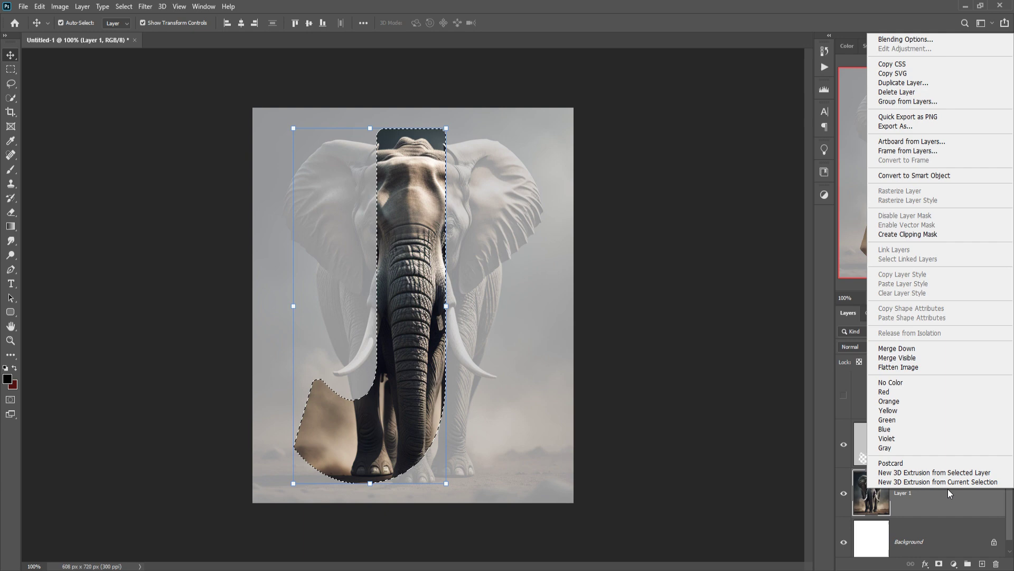
click(904, 82)
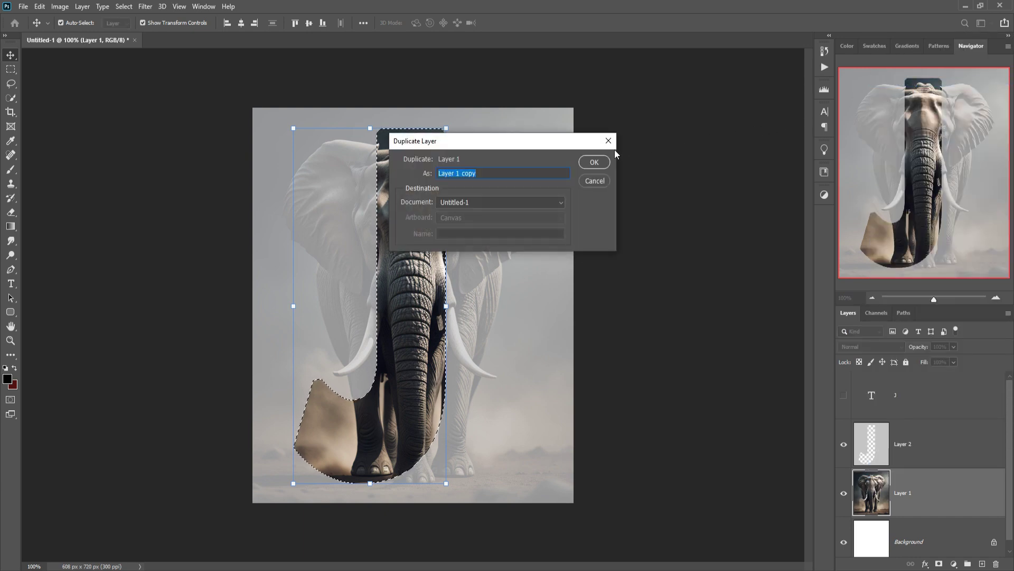
click(594, 162)
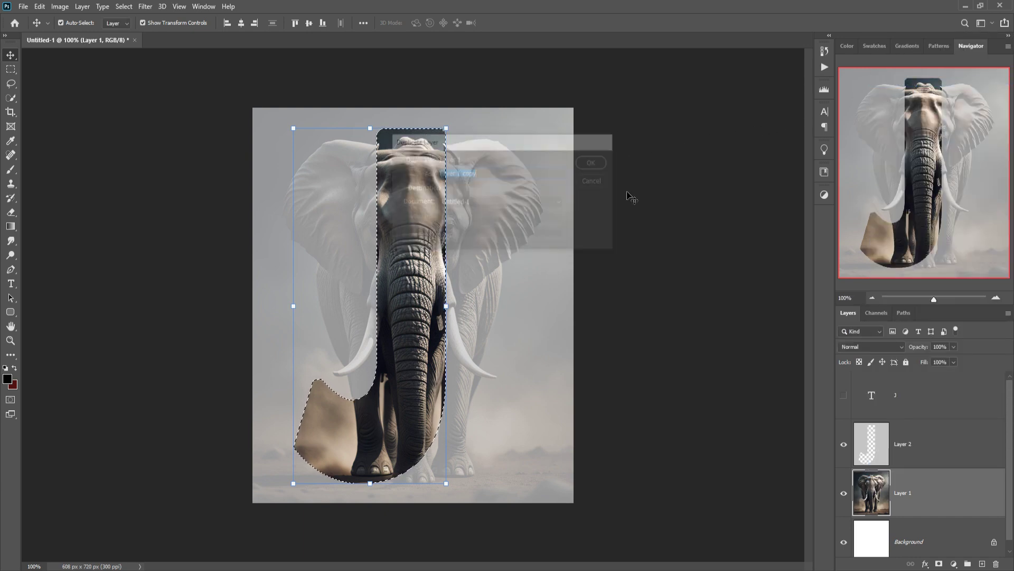
click(127, 7)
click(133, 27)
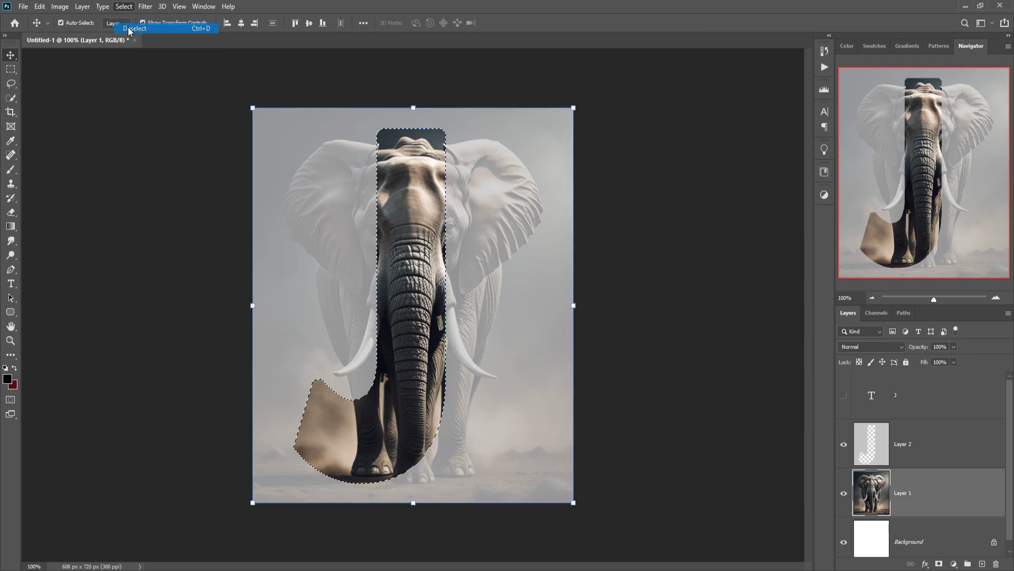
Duplicate the elephant Layer 1 as Layer 1 copy.
right_click(925, 488)
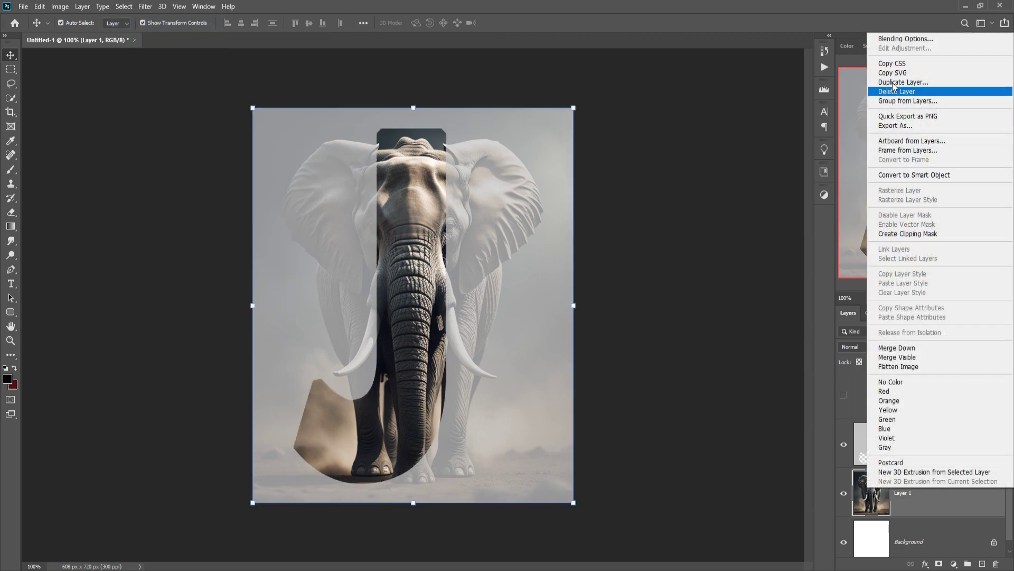
click(908, 89)
click(596, 163)
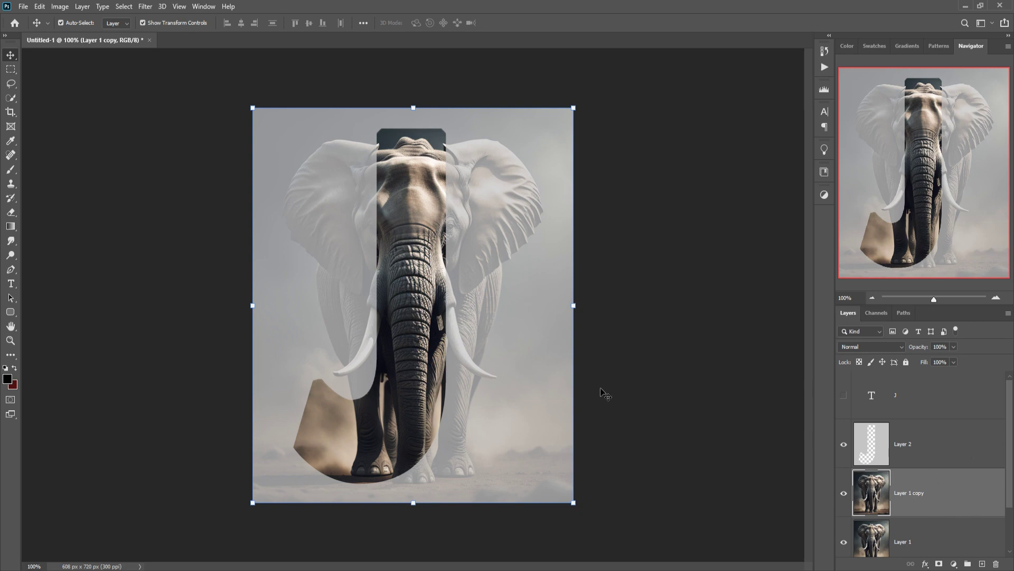
Use Select > Subject on Layer 1 copy to outline the elephant.
click(124, 7)
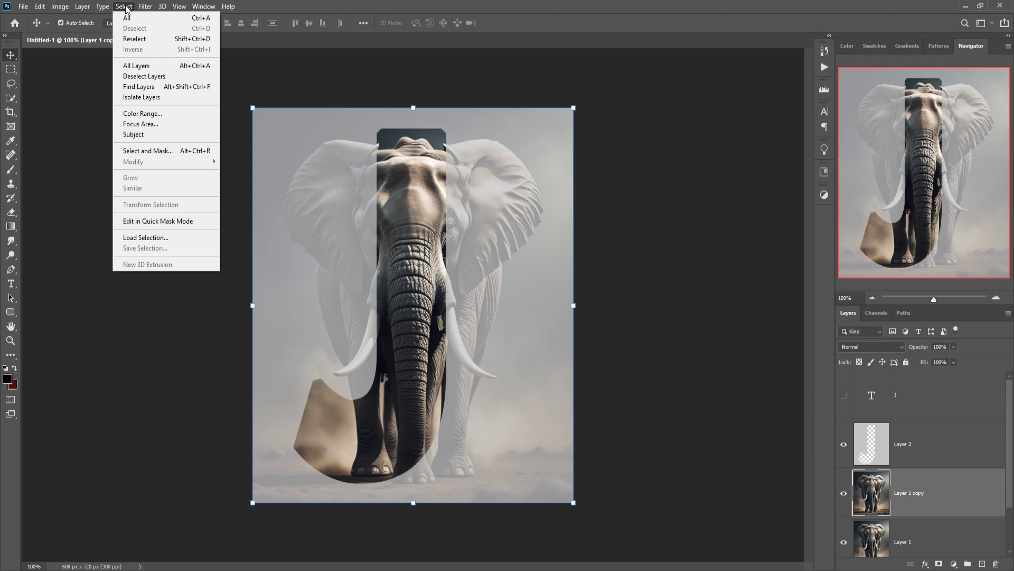
click(134, 134)
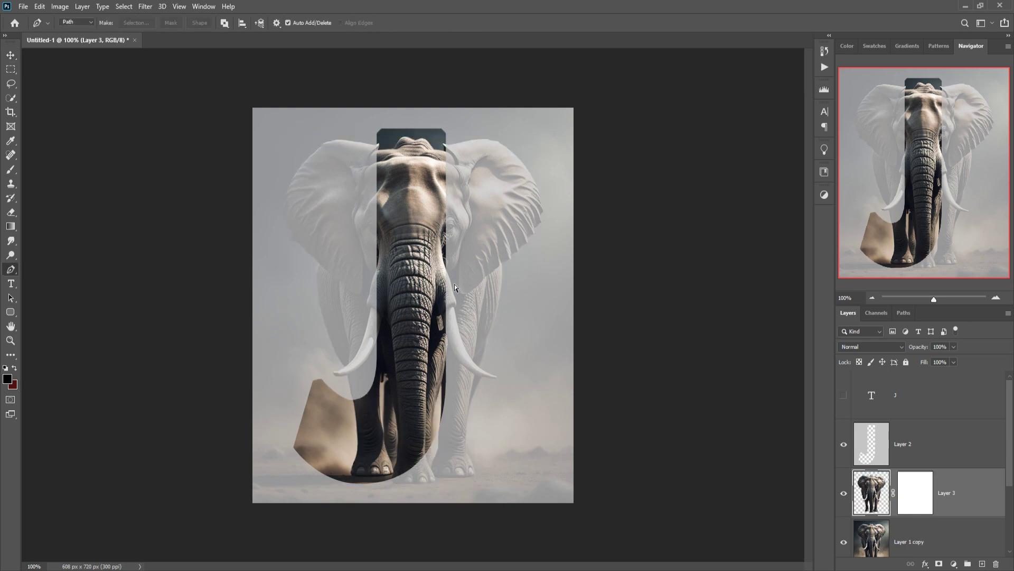
Zoom in and trace a pen path around the right tusk and the ear edges.
key(ctrl+plus)
key(ctrl+plus)
key(ctrl+plus)
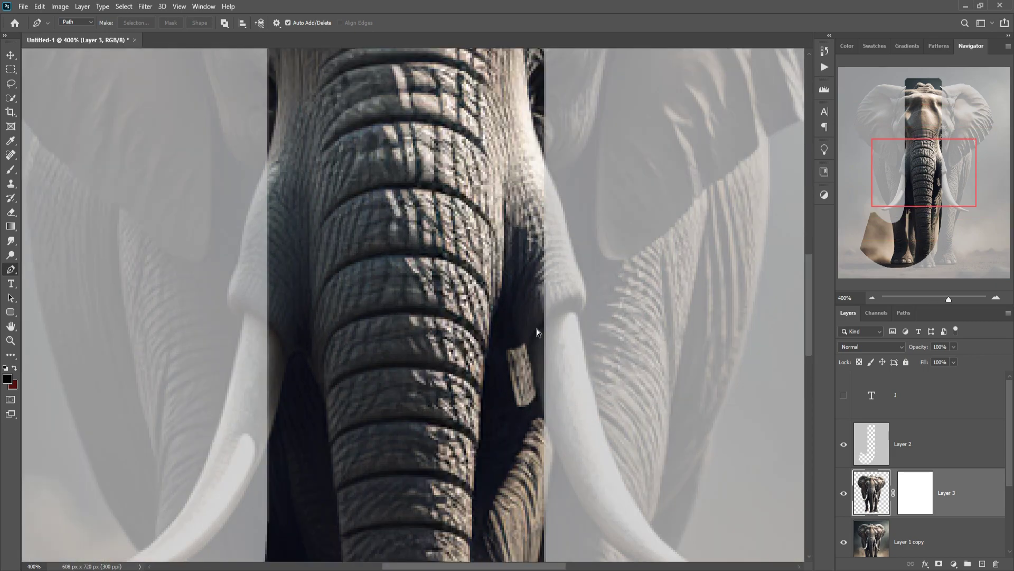
scroll(547, 354, up, 1)
drag(597, 385, 398, 151)
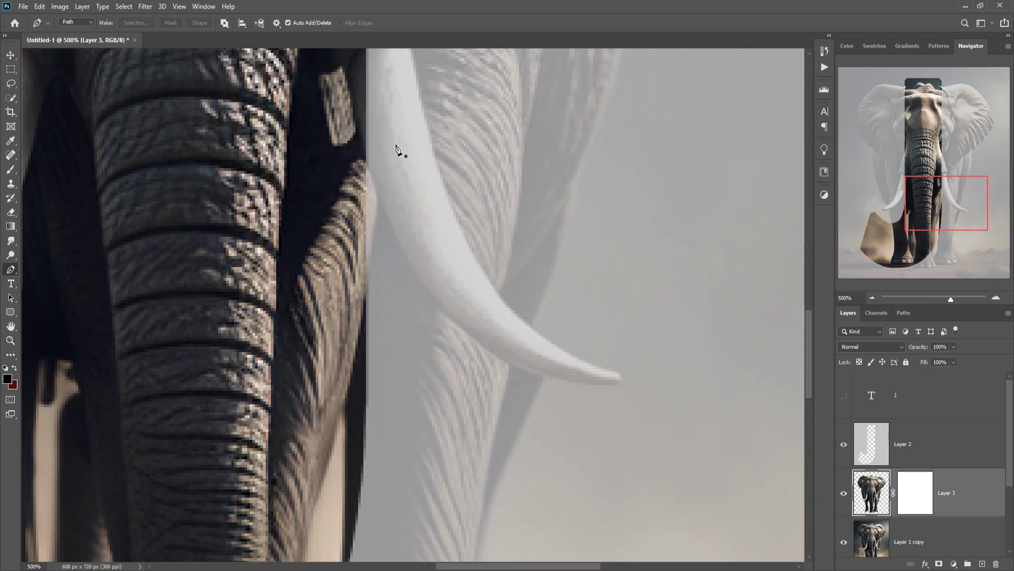
click(364, 167)
click(616, 374)
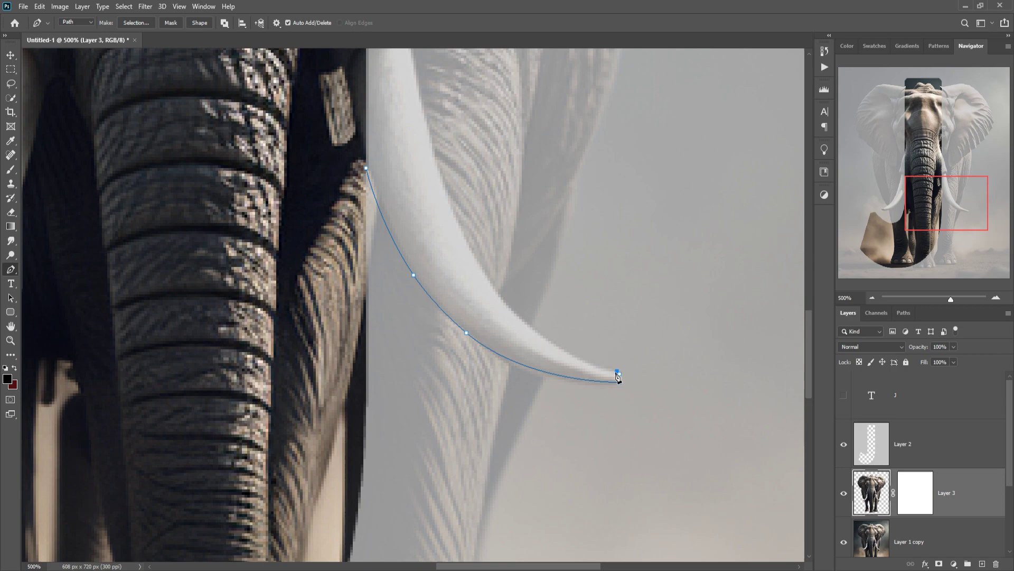
drag(419, 96, 548, 325)
click(540, 324)
click(589, 202)
drag(588, 202, 480, 306)
click(480, 306)
click(645, 139)
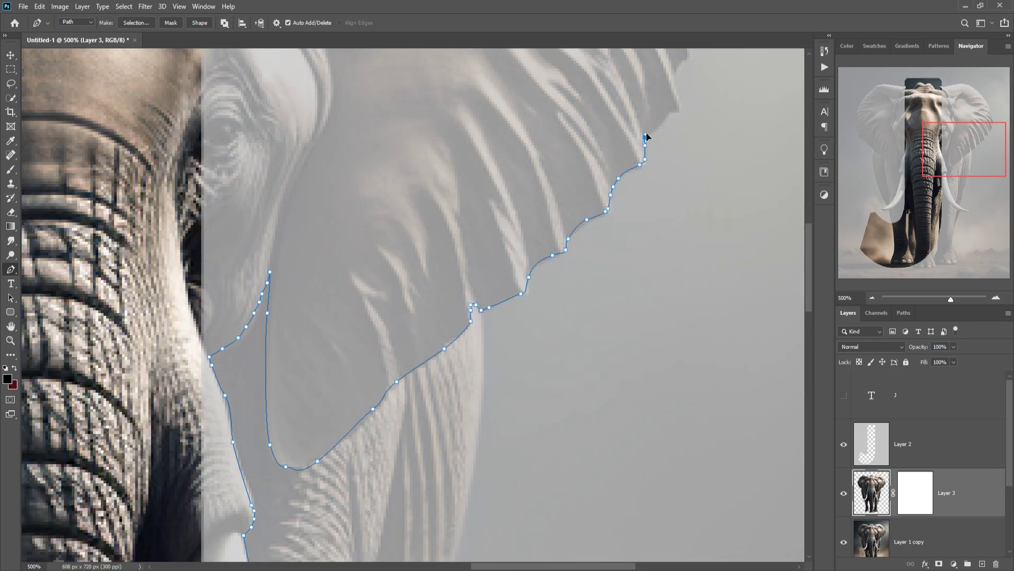
click(489, 313)
mouse_move(645, 138)
mouse_down()
mouse_move(489, 312)
mouse_move(559, 290)
mouse_up()
click(559, 290)
click(193, 215)
drag(192, 215, 254, 174)
Continue the path around the other tusk, the lower ear edge and the trunk.
click(356, 339)
click(366, 281)
click(385, 421)
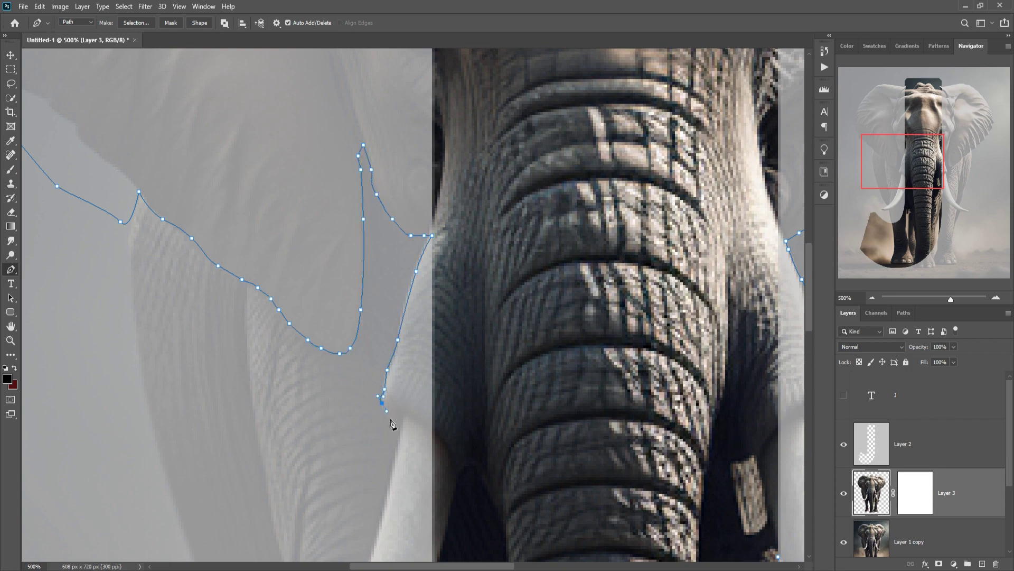
drag(392, 387, 442, 311)
click(288, 458)
click(327, 474)
click(385, 453)
click(443, 406)
click(475, 365)
drag(507, 296, 299, 254)
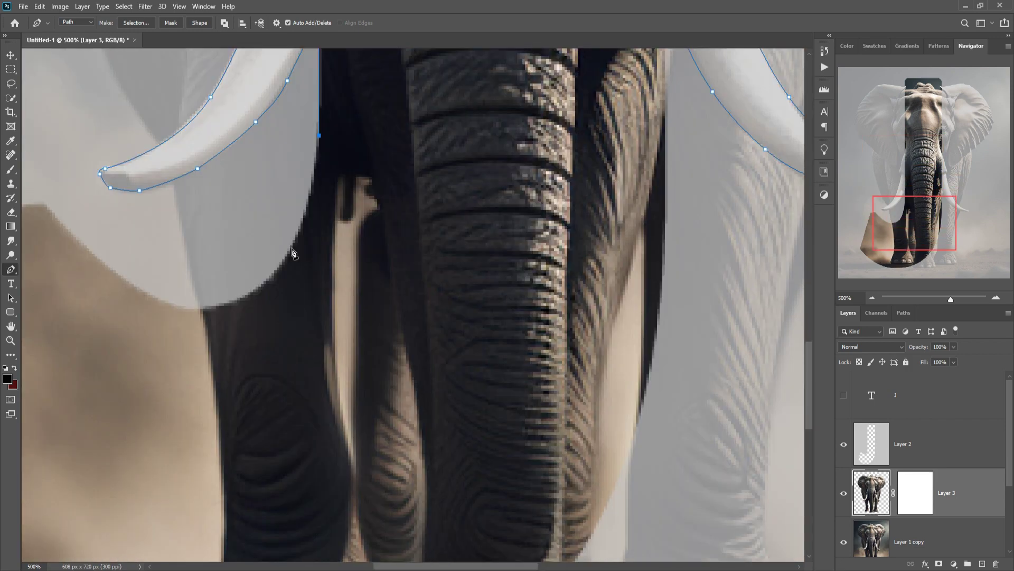
drag(238, 298, 253, 293)
drag(213, 288, 450, 292)
scroll(451, 293, down, 5)
scroll(380, 403, up, 4)
drag(577, 158, 441, 260)
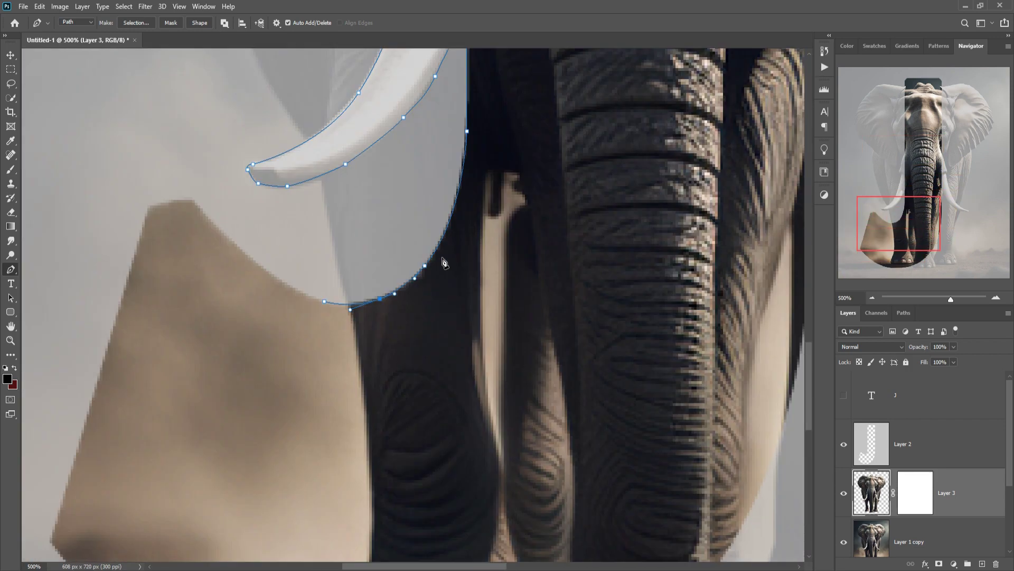
drag(477, 209, 244, 288)
Turn the path into a selection with 0 feather and copy it to new Layer 4.
right_click(508, 158)
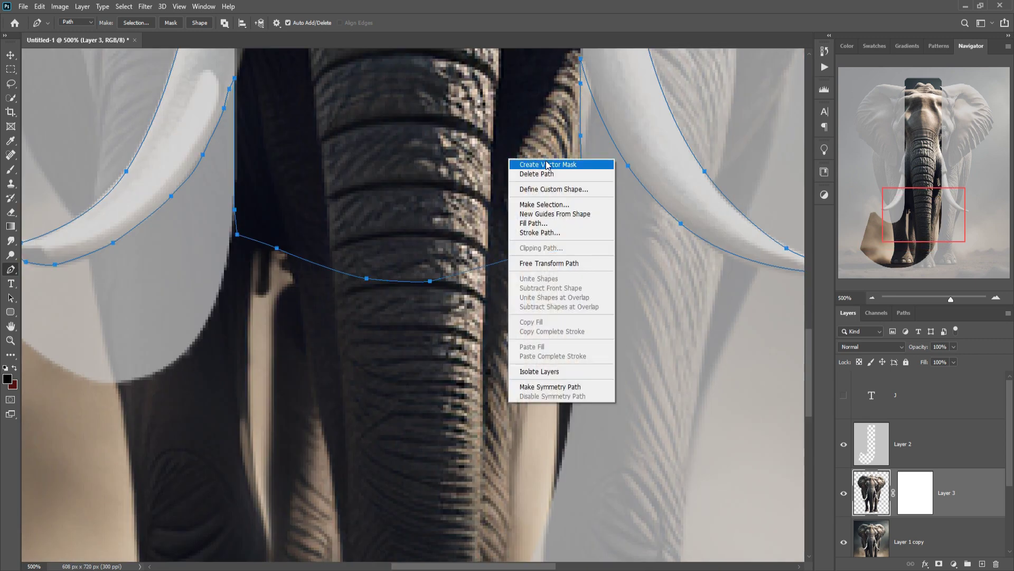
click(546, 209)
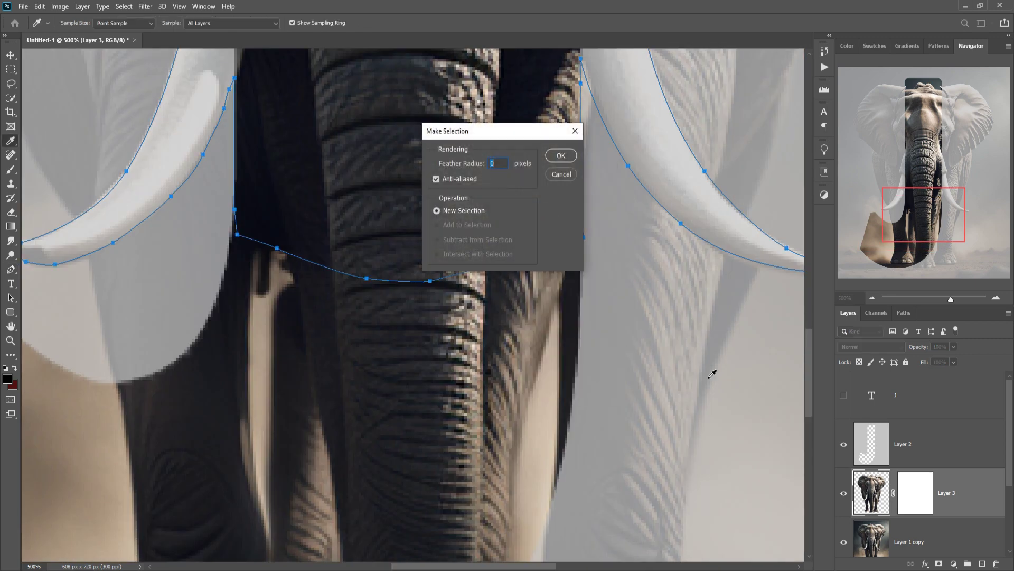
click(561, 157)
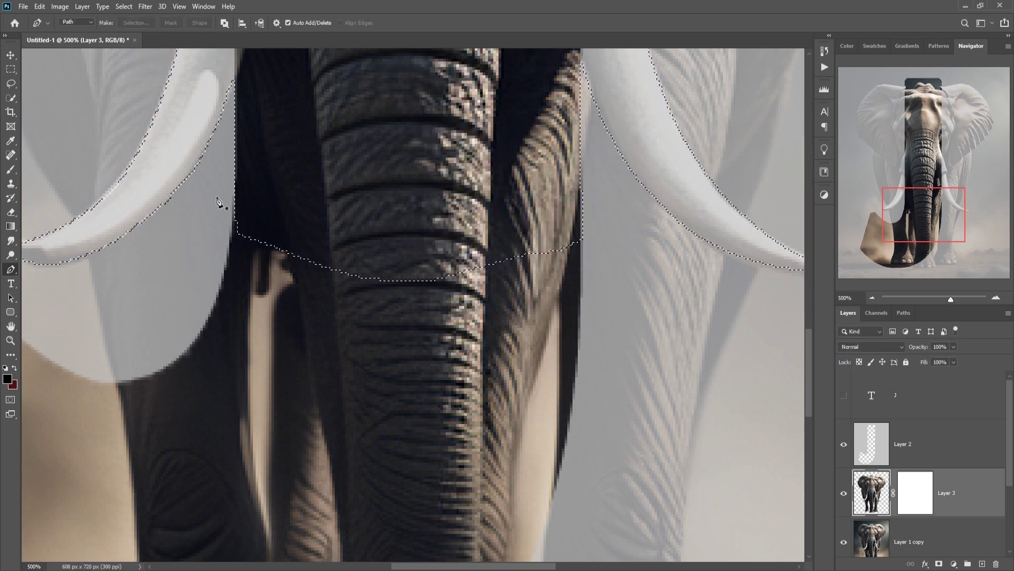
key(ctrl+minus)
key(ctrl+minus)
key(ctrl+minus)
key(ctrl+minus)
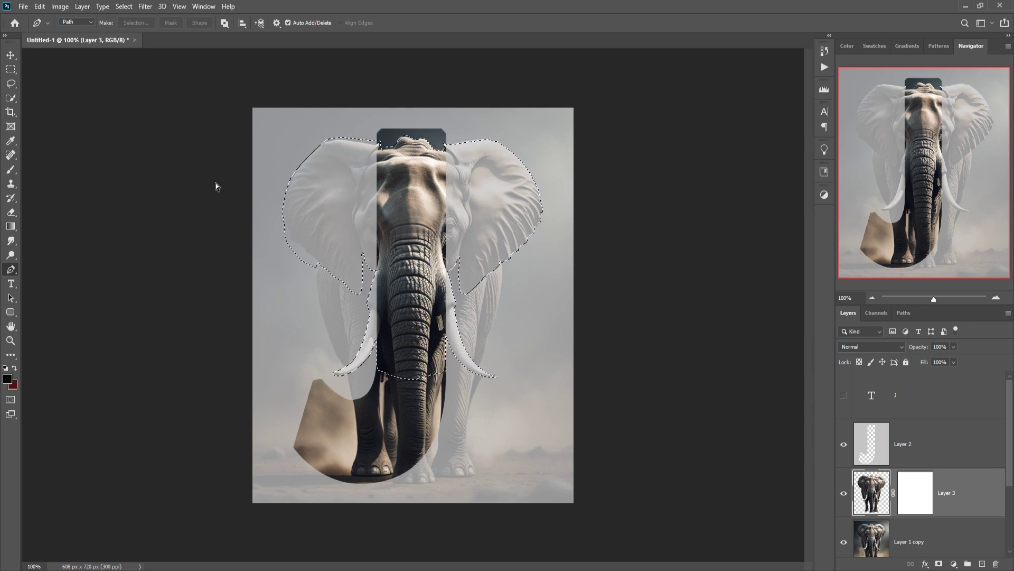
key(ctrl+j)
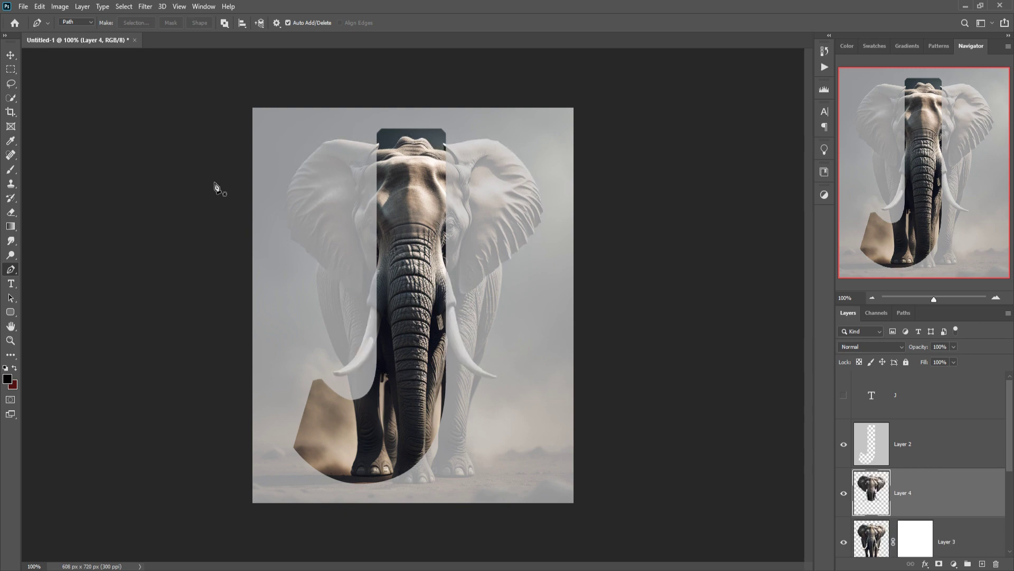
Set Layer 2 back to 100% opacity and reselect Layer 4.
click(885, 434)
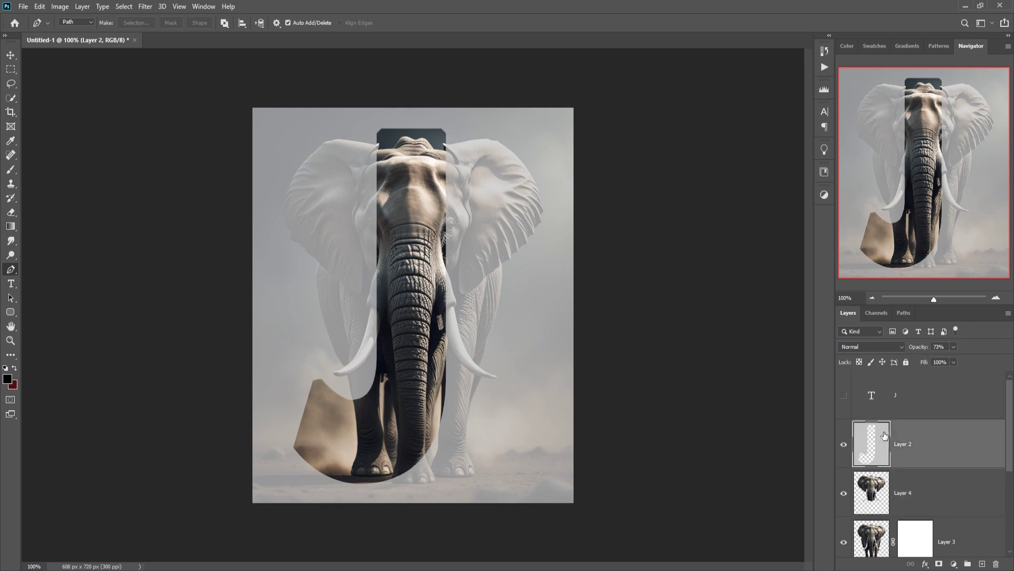
click(953, 347)
drag(955, 359, 980, 360)
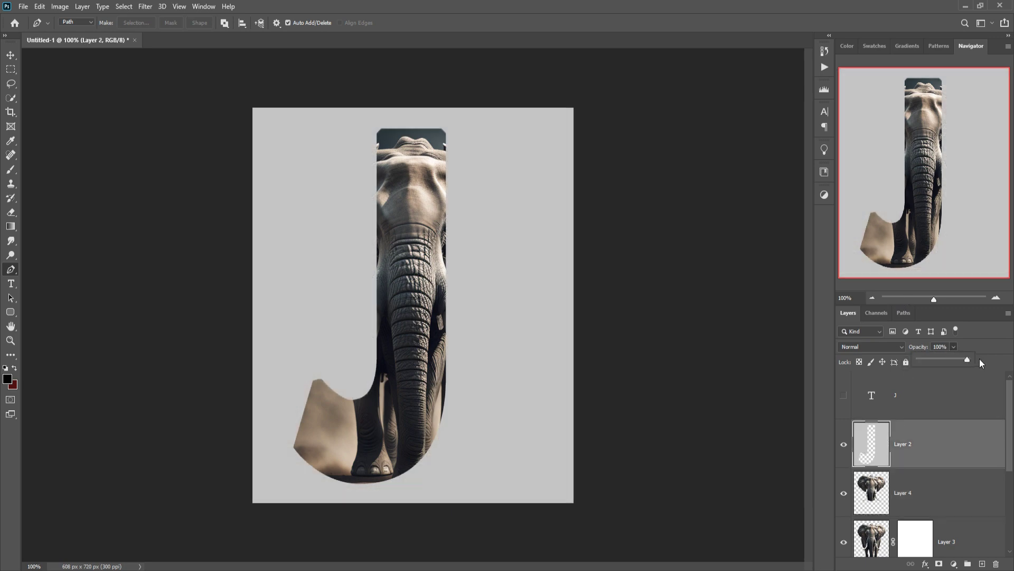
click(925, 493)
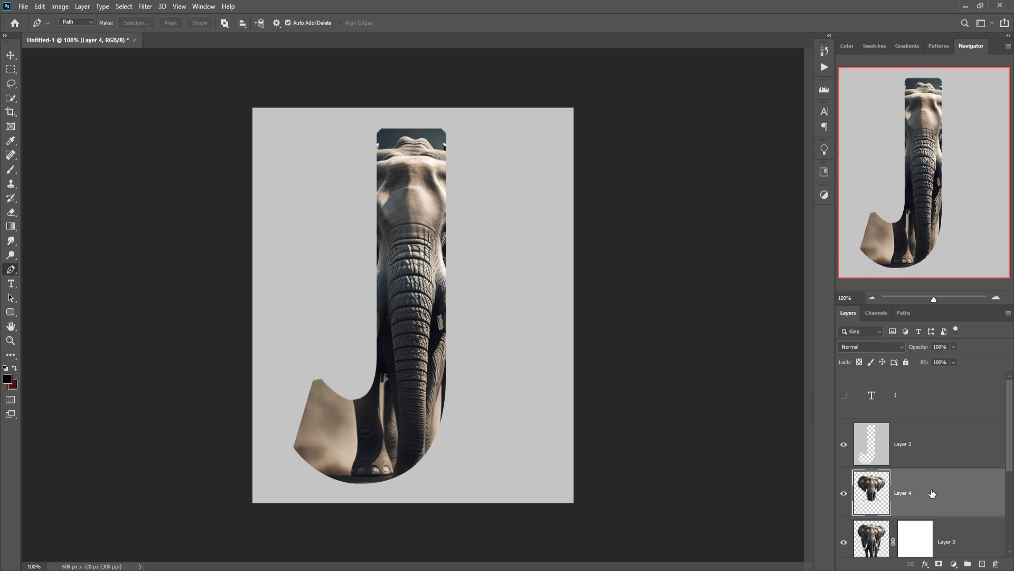
Move Layer 4 above the J layer, Layer 2, so the ears and tusks overlap it.
drag(933, 493, 933, 445)
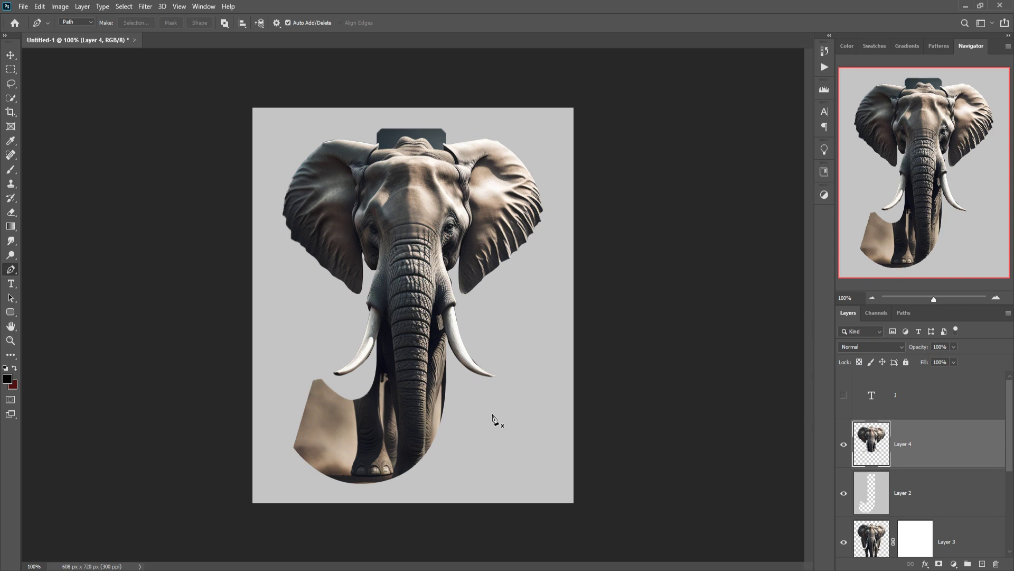
click(949, 487)
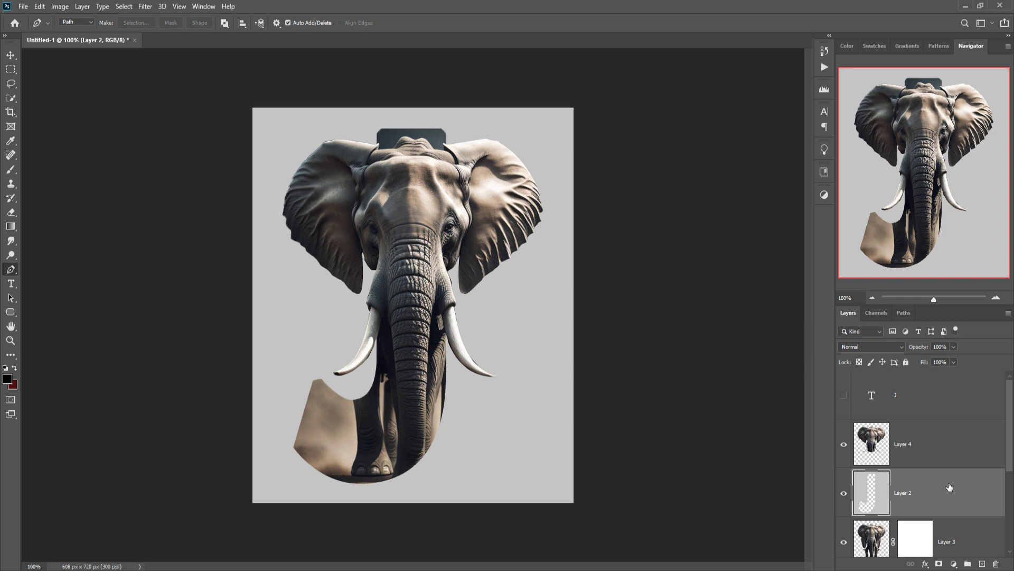
click(930, 459)
Give Layer 4 a drop shadow with 4 px distance, 3% spread and 16 px size.
click(925, 563)
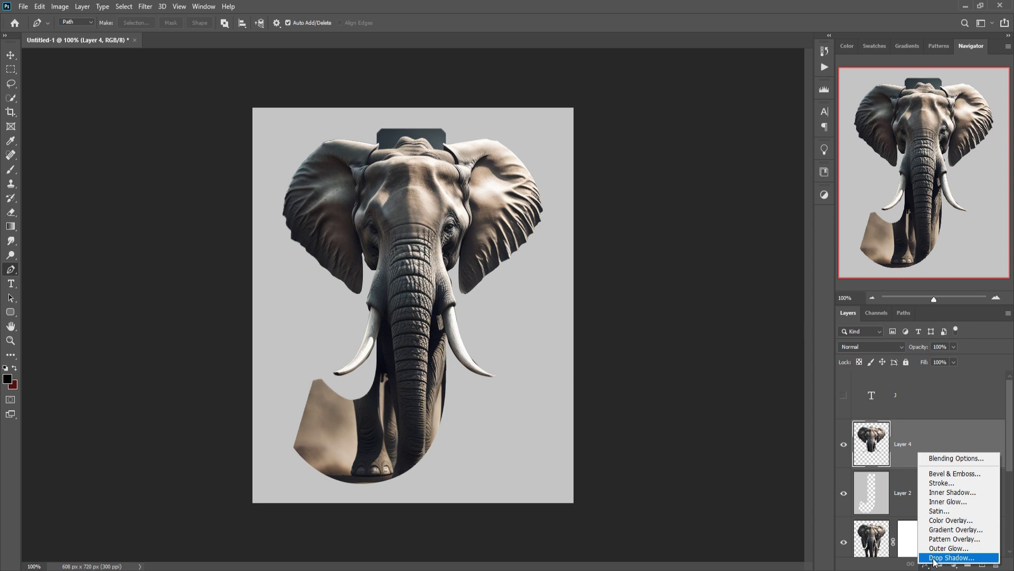
click(940, 558)
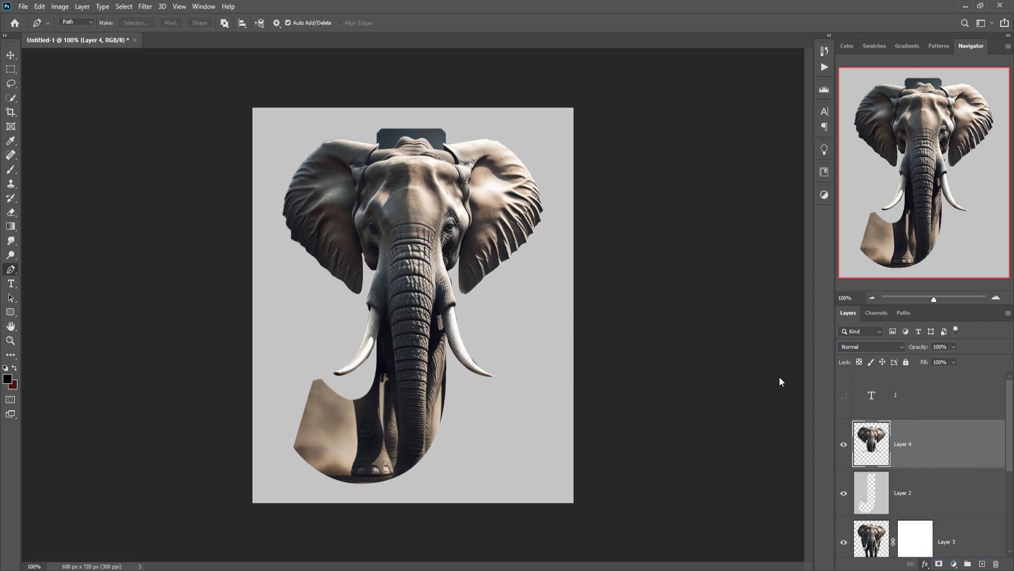
drag(764, 354, 765, 379)
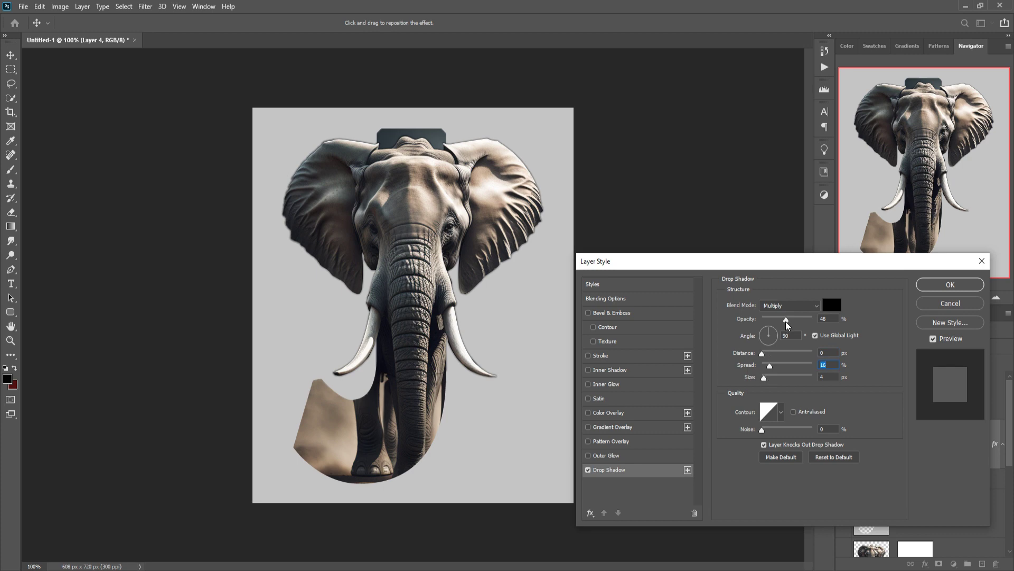
drag(787, 325, 766, 355)
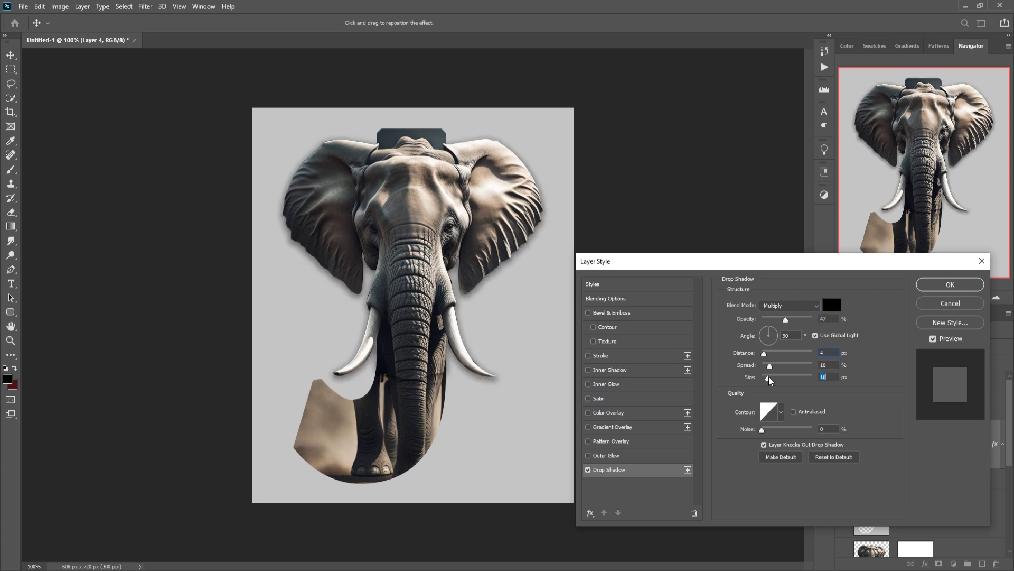
drag(771, 367, 766, 366)
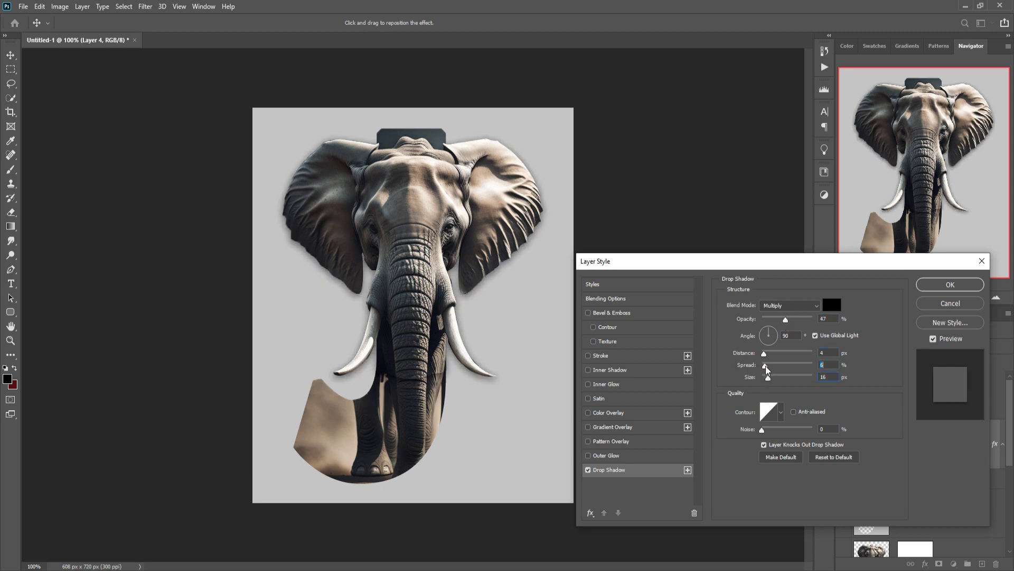
click(950, 284)
key(p)
key(v)
click(712, 330)
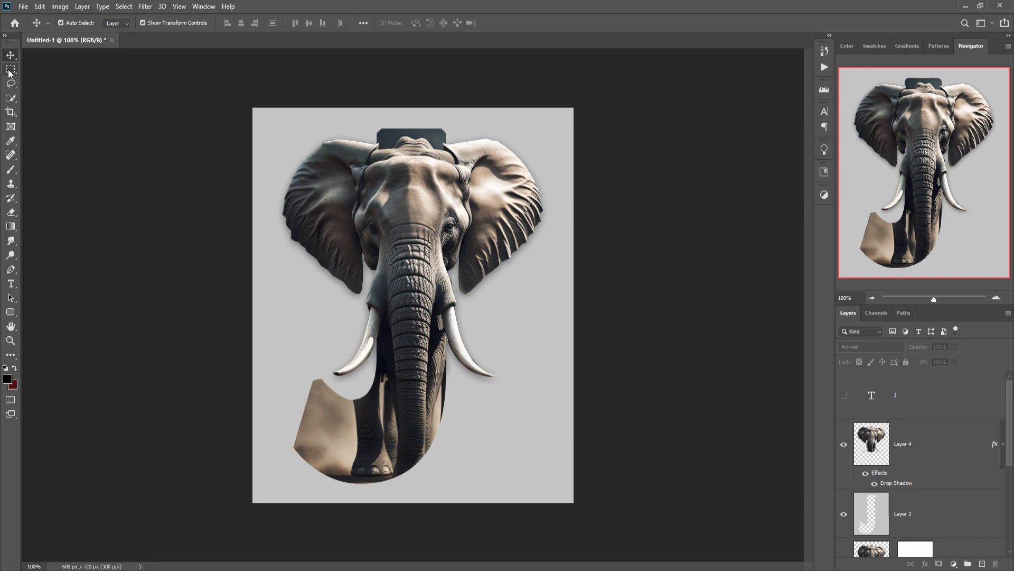
Quick-select the UNGLE letters, make Layer 2 active and hide the red UNGLE text layer.
click(11, 283)
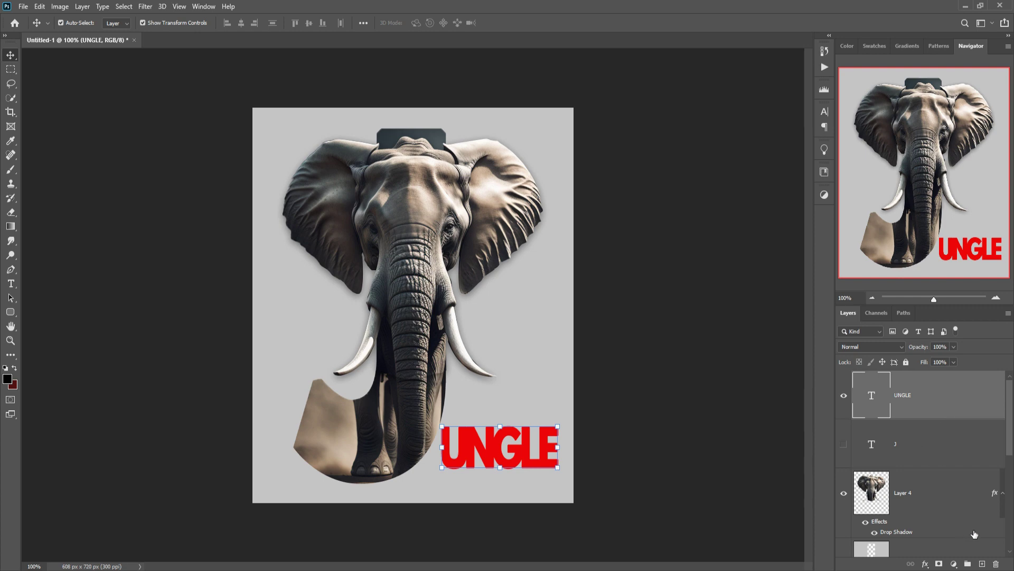
click(10, 98)
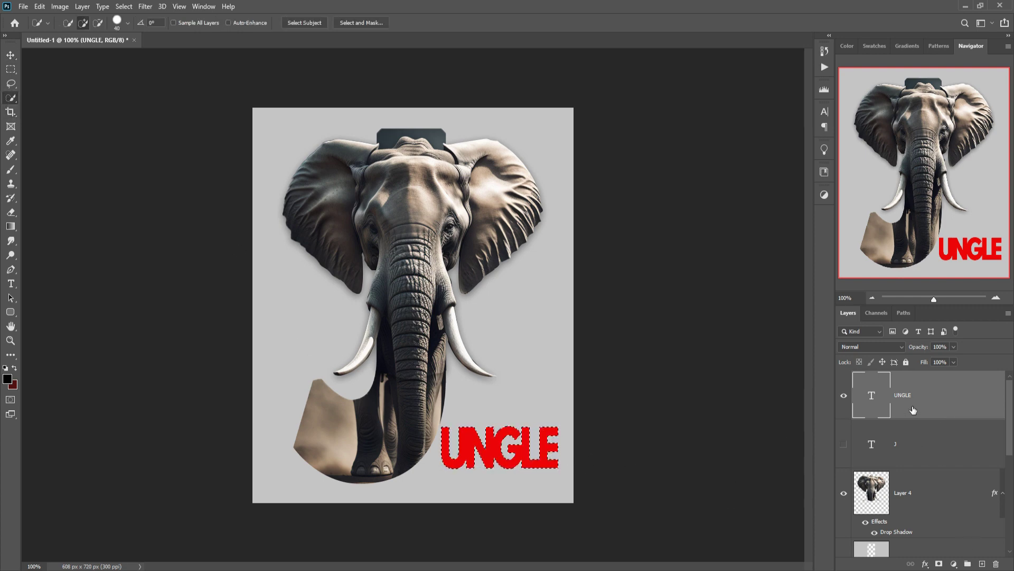
scroll(944, 485, down, 1)
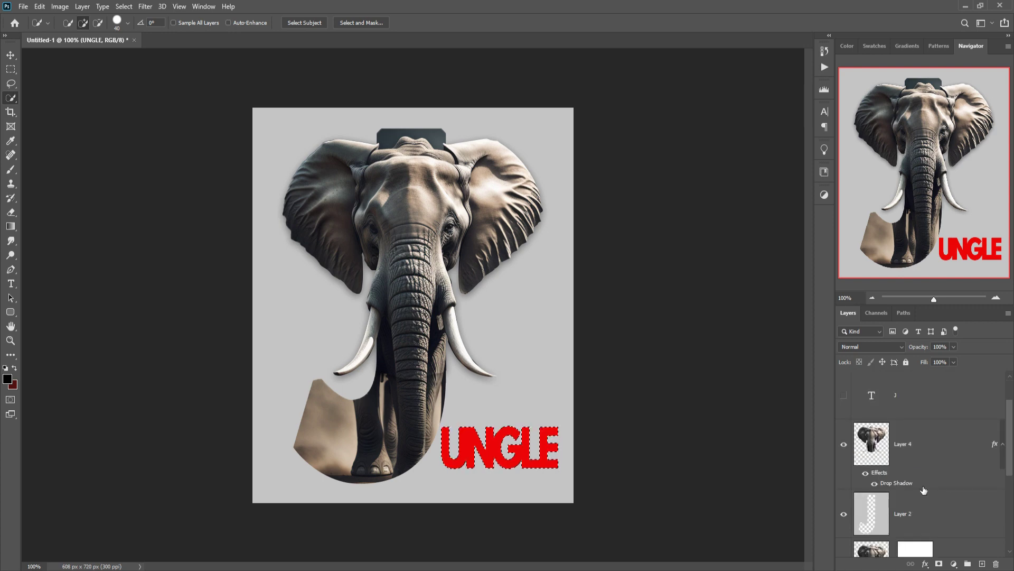
click(920, 511)
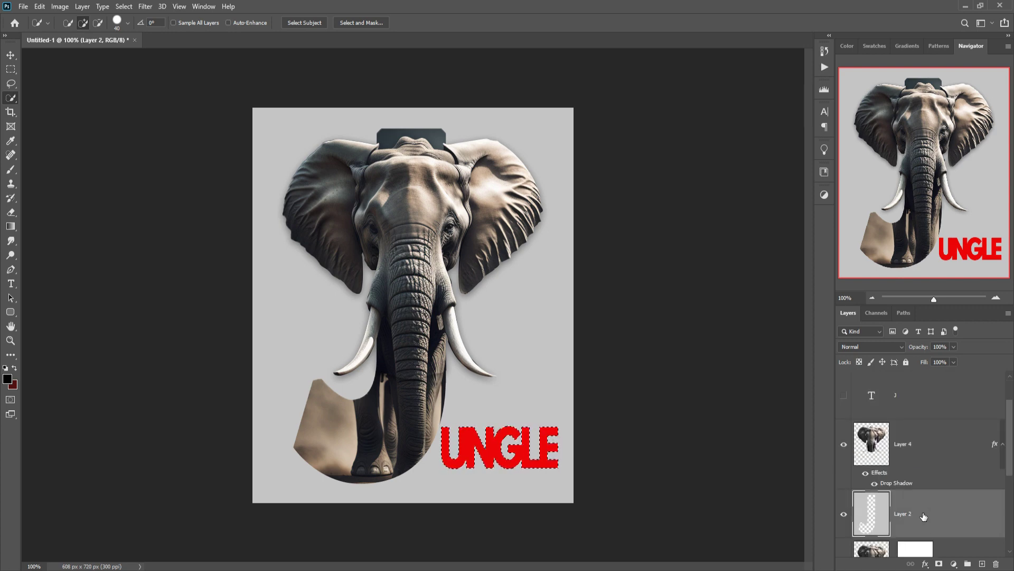
scroll(945, 479, up, 1)
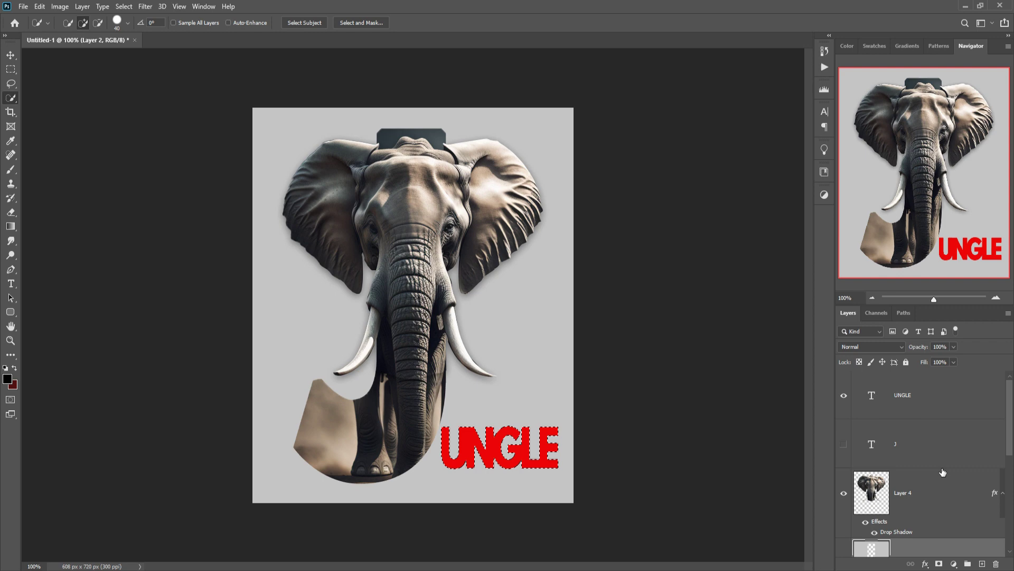
click(844, 398)
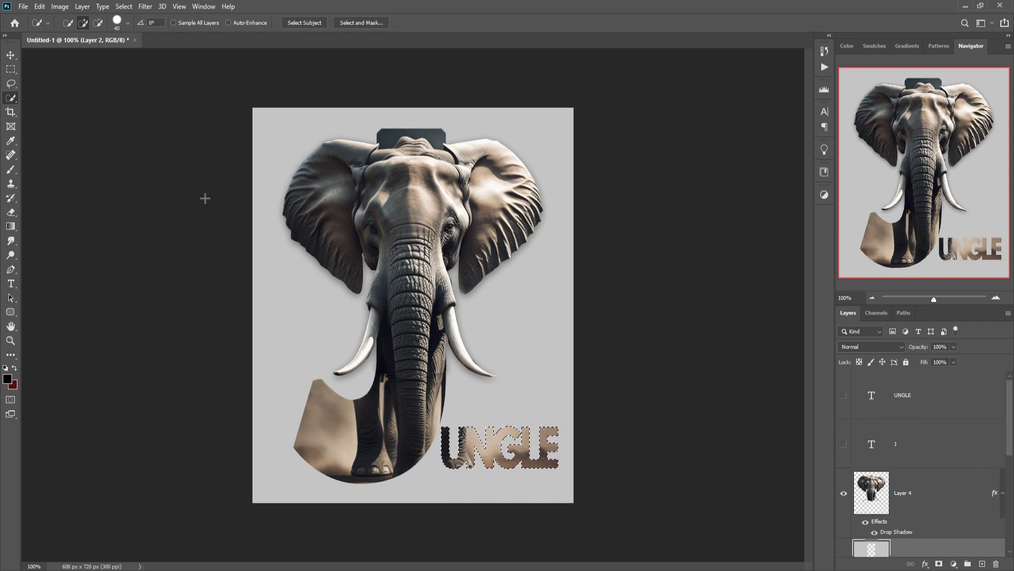
click(12, 61)
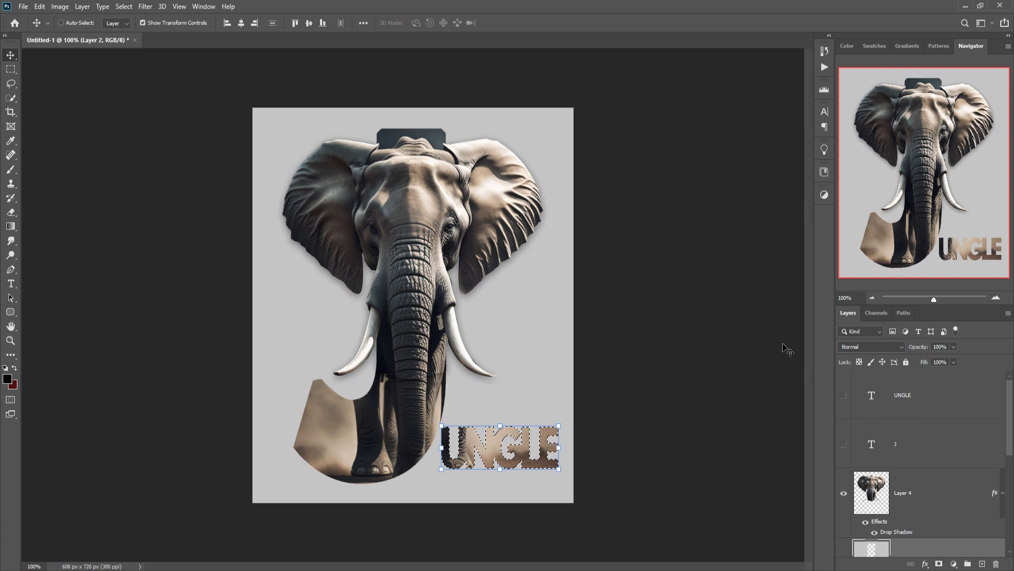
Restore the red UNGLE text, deselect, and loosen its tracking from -120 to -20.
key(ctrl+BackSpace)
key(ctrl+d)
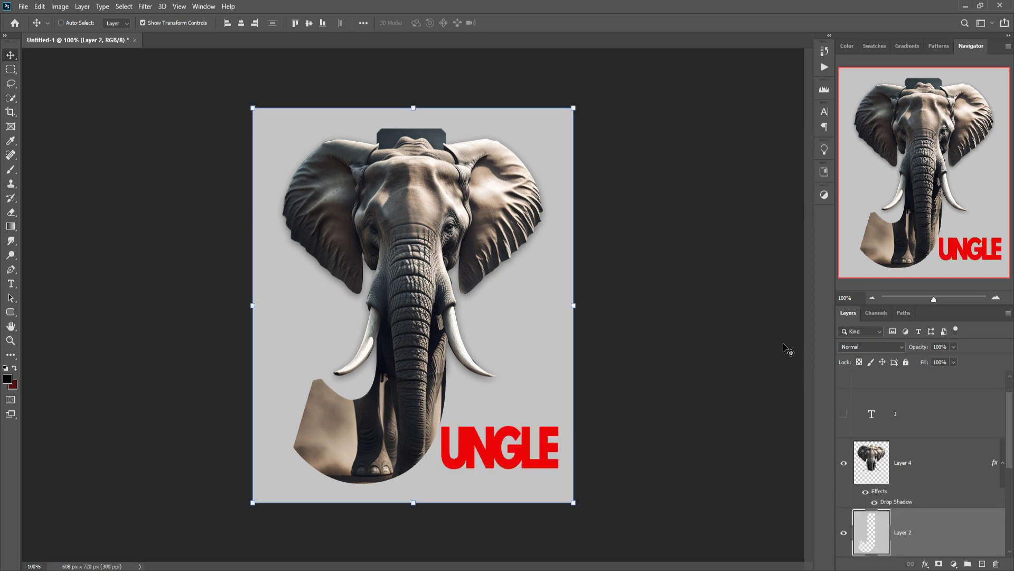
ctrl+click(512, 448)
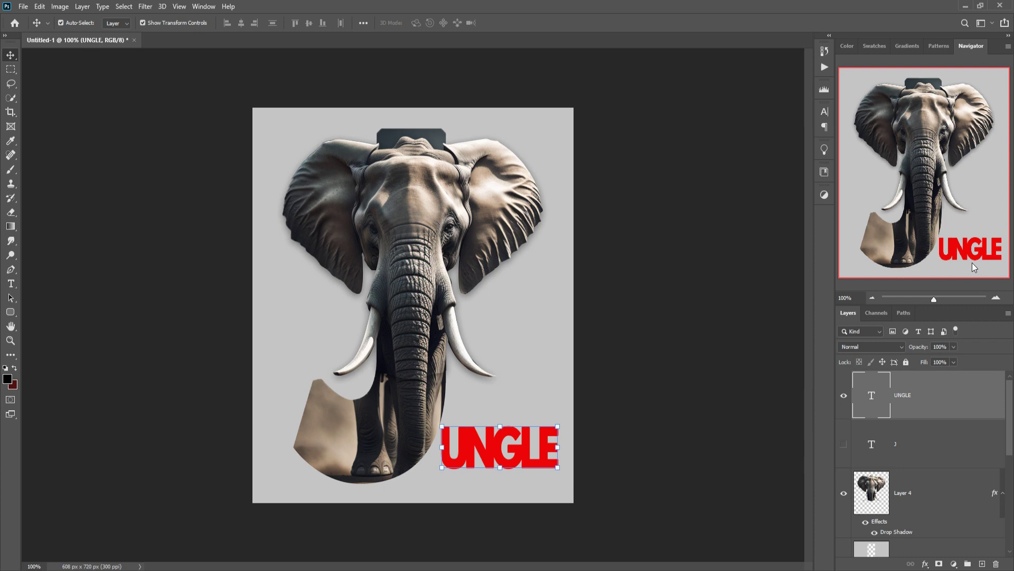
click(824, 112)
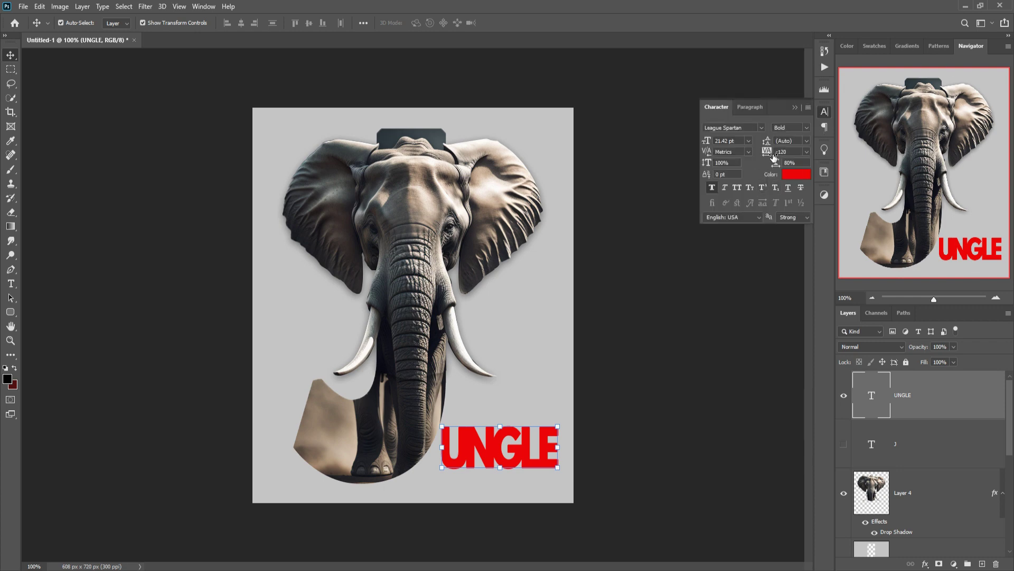
drag(774, 156, 790, 155)
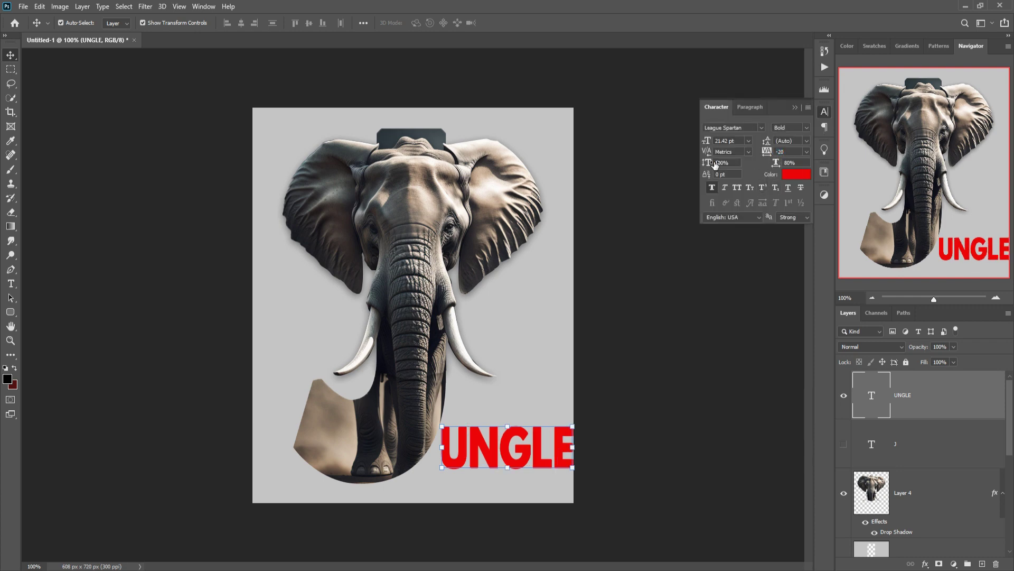
click(795, 107)
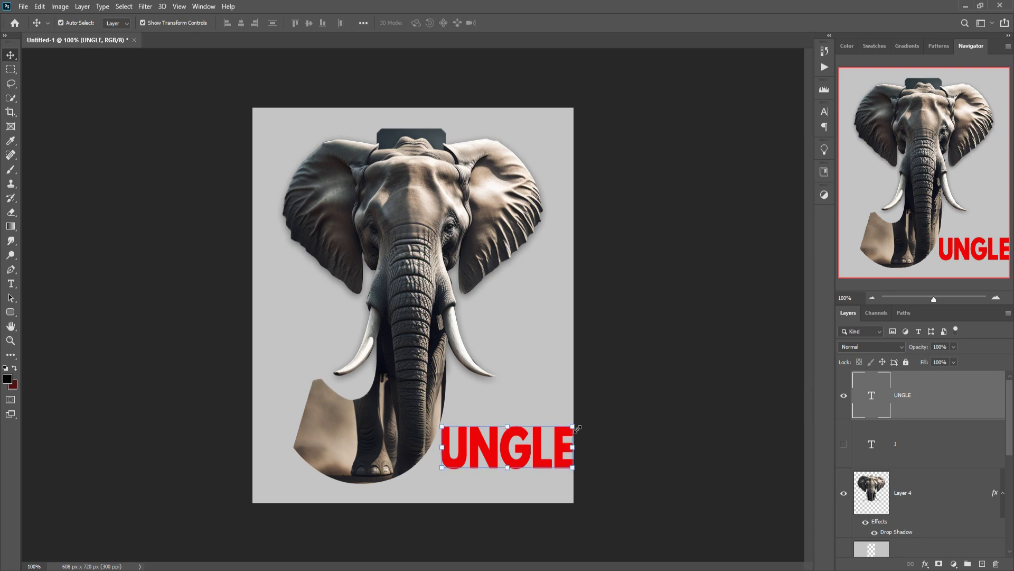
Scale UNGLE down to about 91% and nudge it into place beside the J.
drag(577, 428, 568, 432)
drag(521, 458, 521, 458)
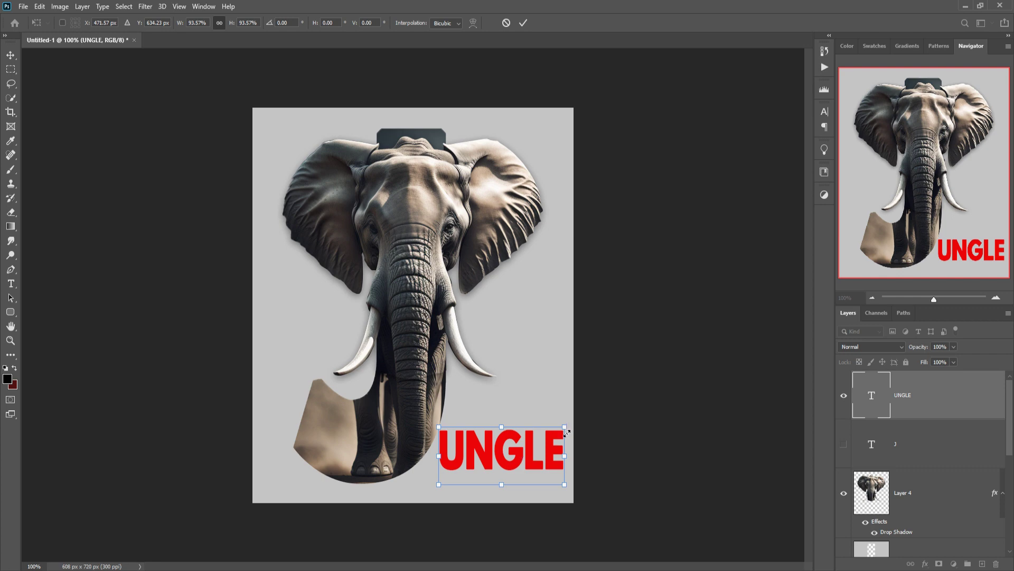
drag(567, 433, 561, 429)
drag(517, 464, 520, 465)
click(523, 22)
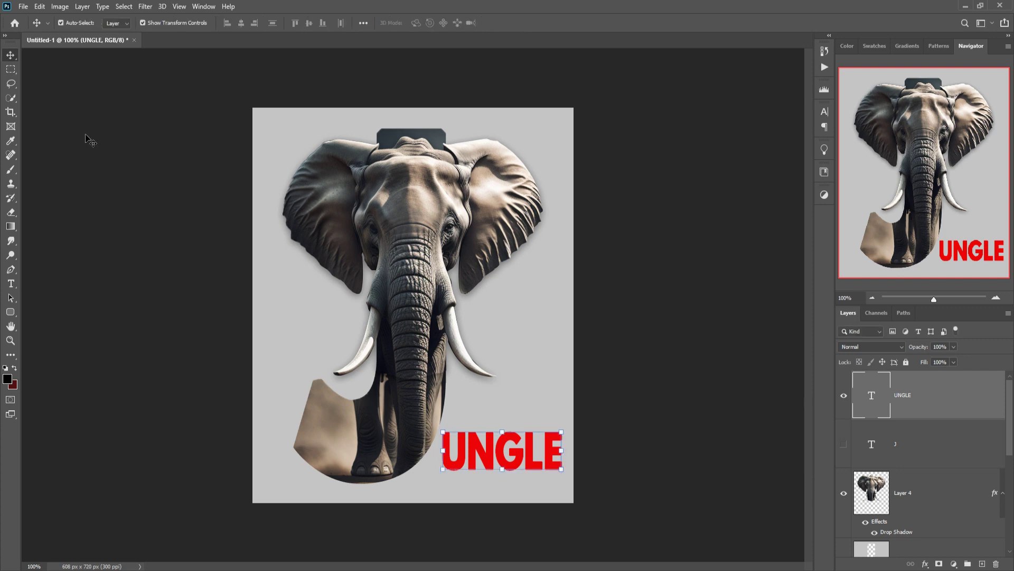
Quick-select the resized UNGLE letters on Layer 2, hide the red text layer, then deselect.
click(11, 97)
mouse_move(531, 450)
mouse_down()
mouse_move(471, 466)
mouse_move(460, 449)
mouse_move(548, 440)
mouse_move(578, 471)
mouse_up()
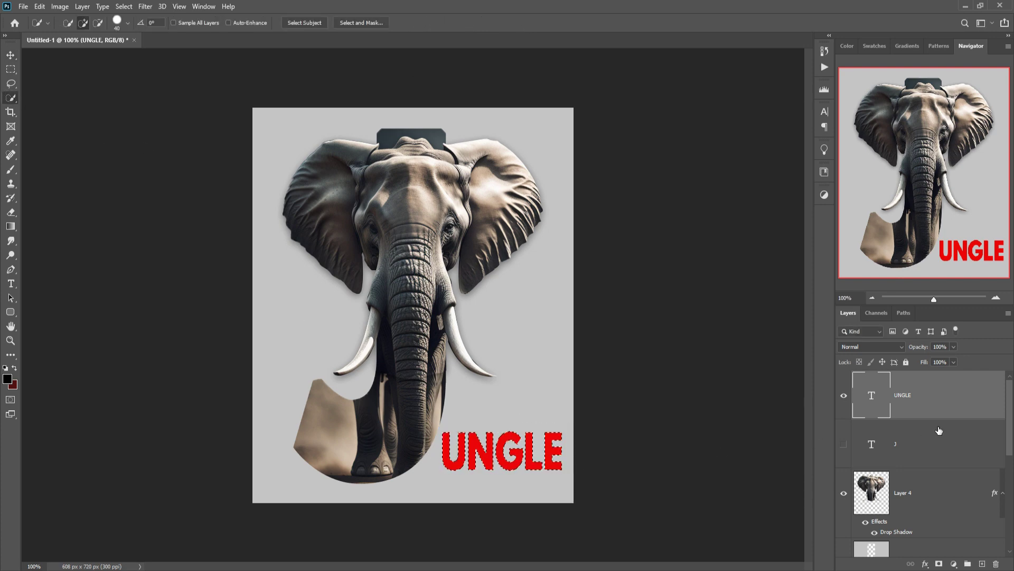
scroll(924, 475, down, 3)
click(925, 477)
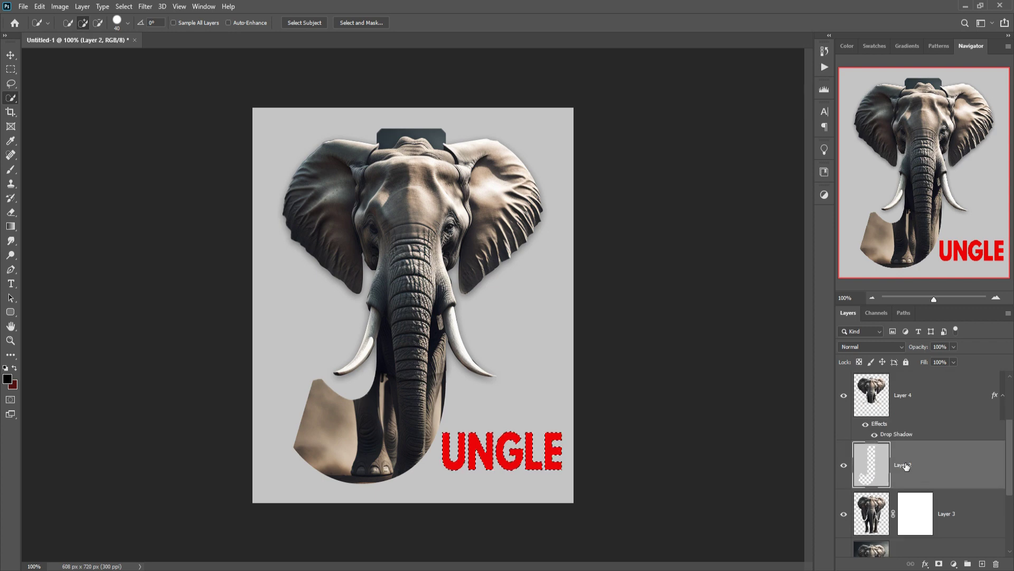
scroll(894, 395, up, 2)
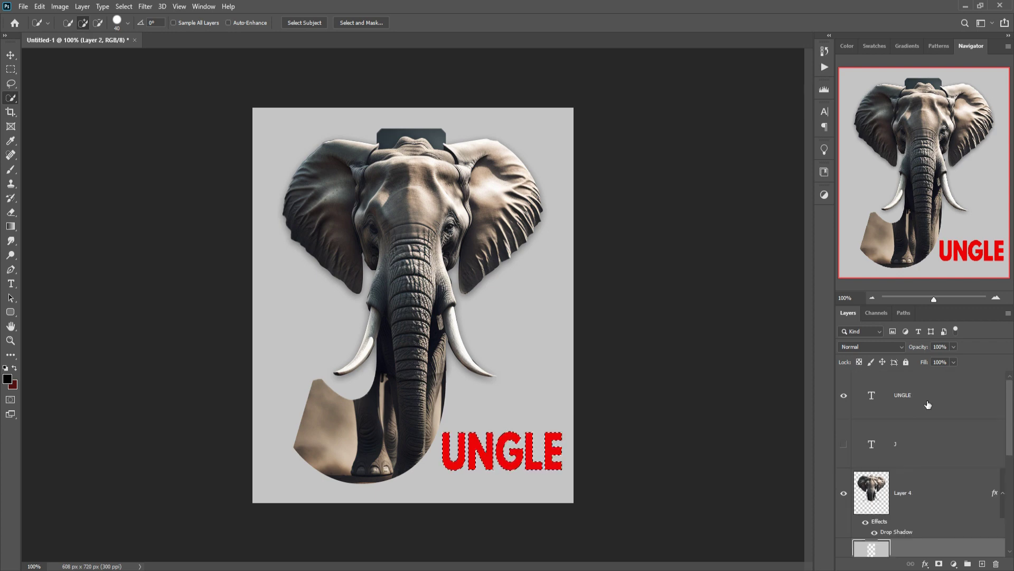
click(843, 395)
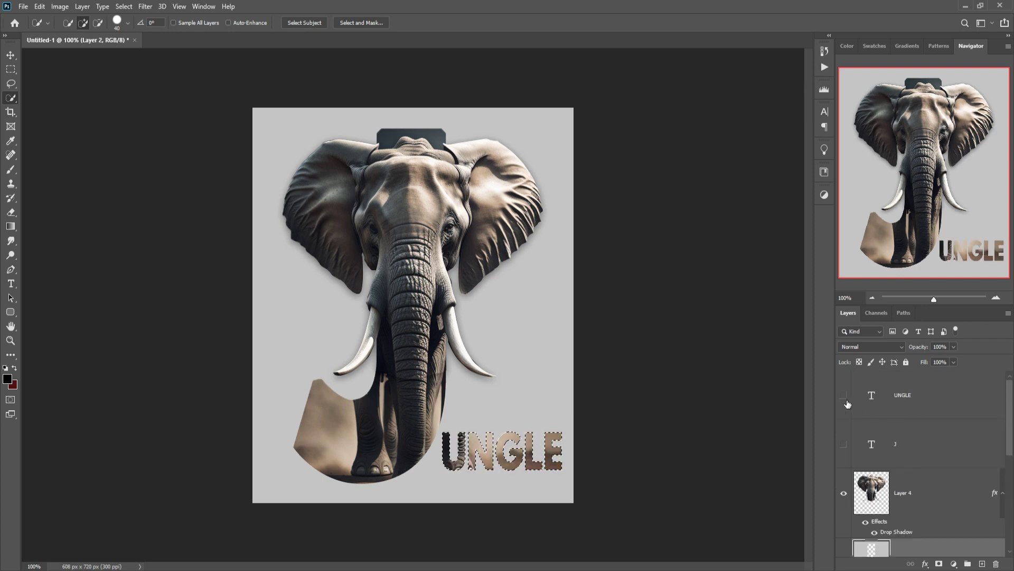
click(124, 7)
click(147, 25)
Add a new empty Layer 5 above the cut-out elephant Layer 4.
click(10, 55)
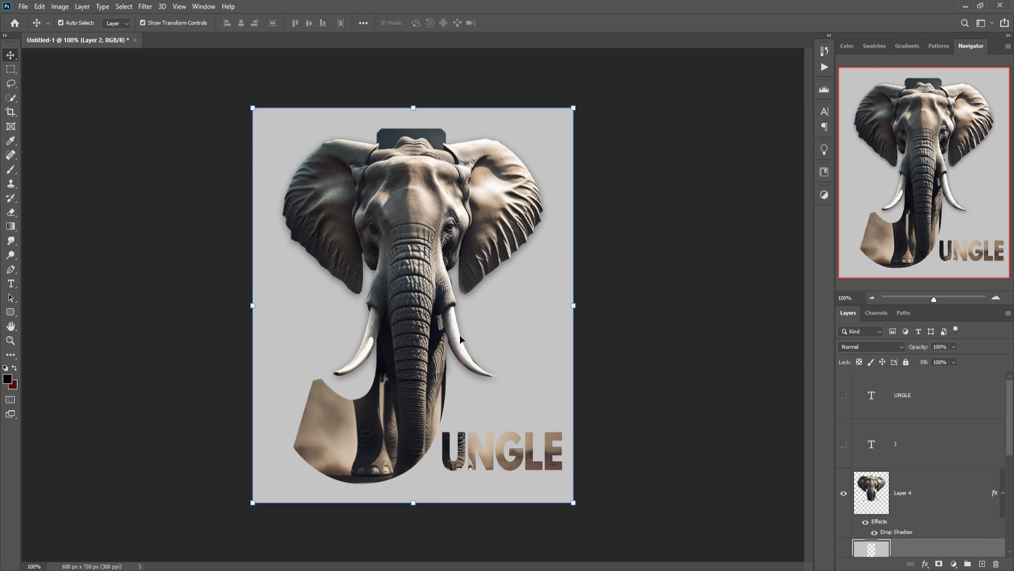
click(934, 499)
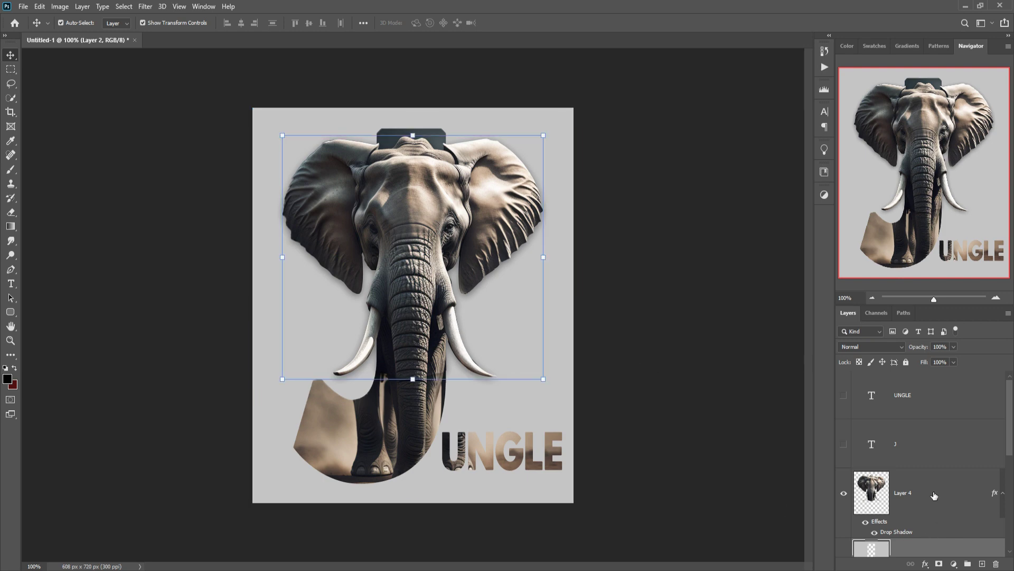
click(984, 565)
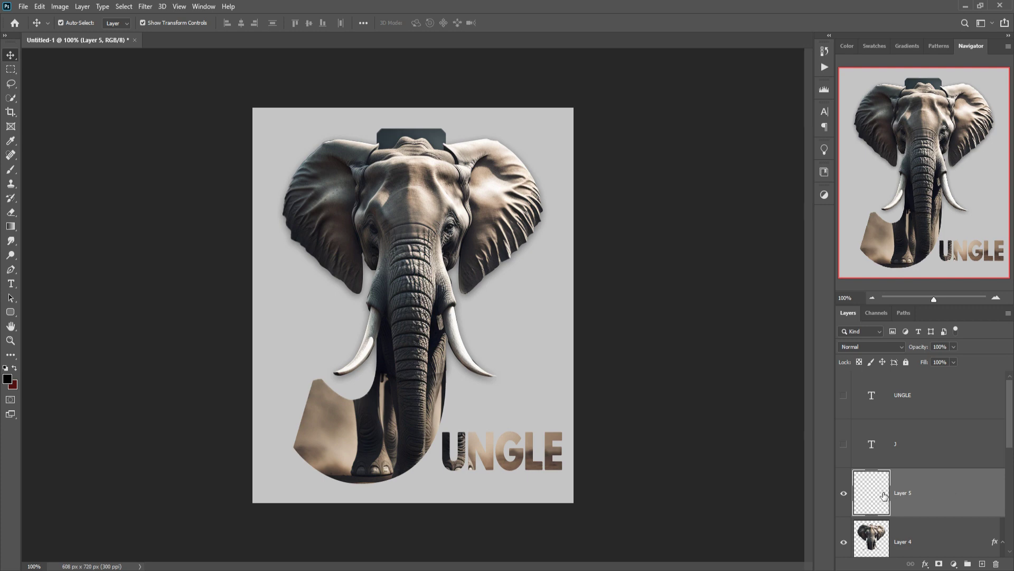
Set Linear Dodge (Add) blending and add a bright green #09fc03 Solid Color fill layer.
click(876, 347)
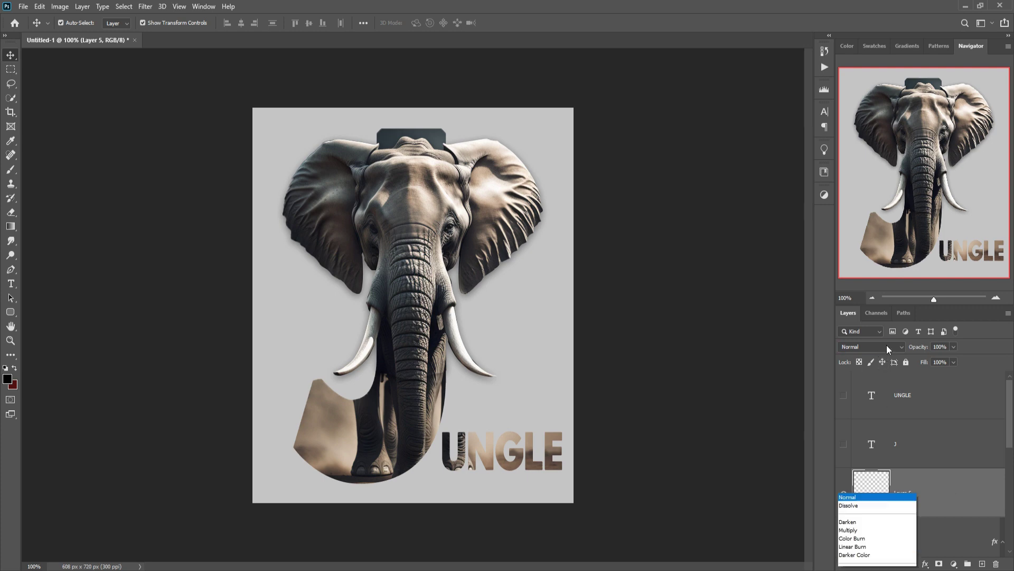
click(878, 397)
click(955, 565)
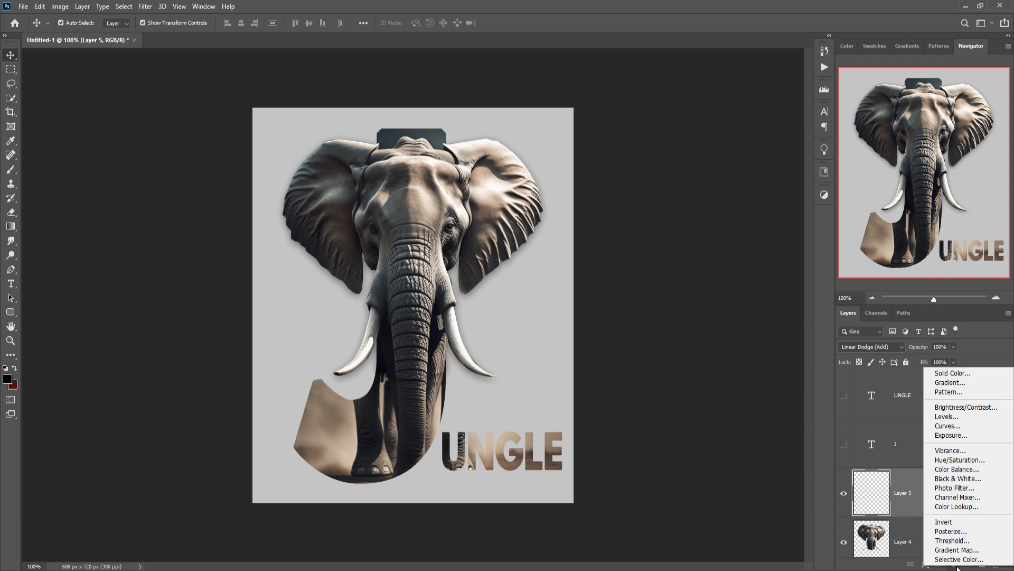
click(957, 375)
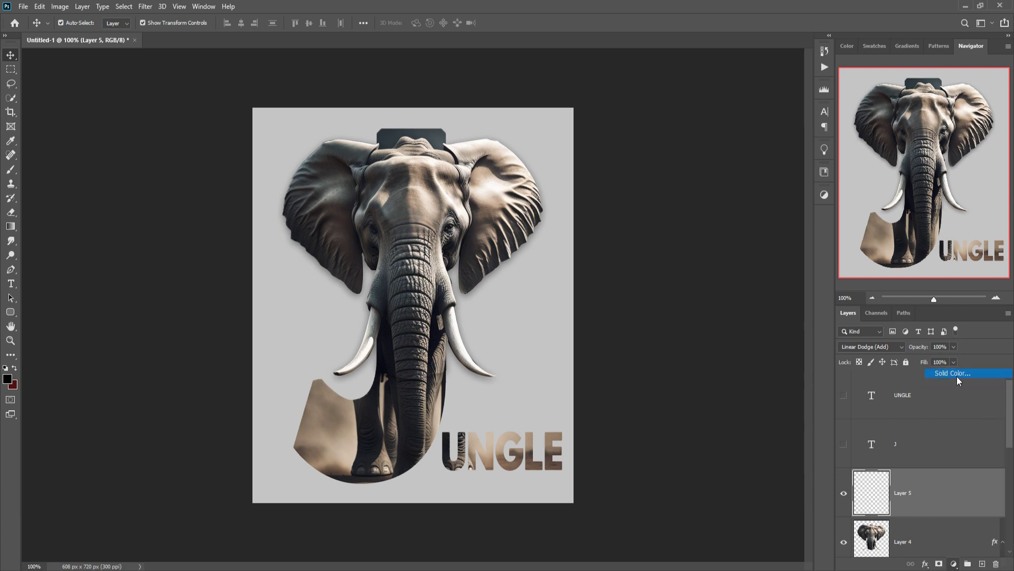
click(809, 376)
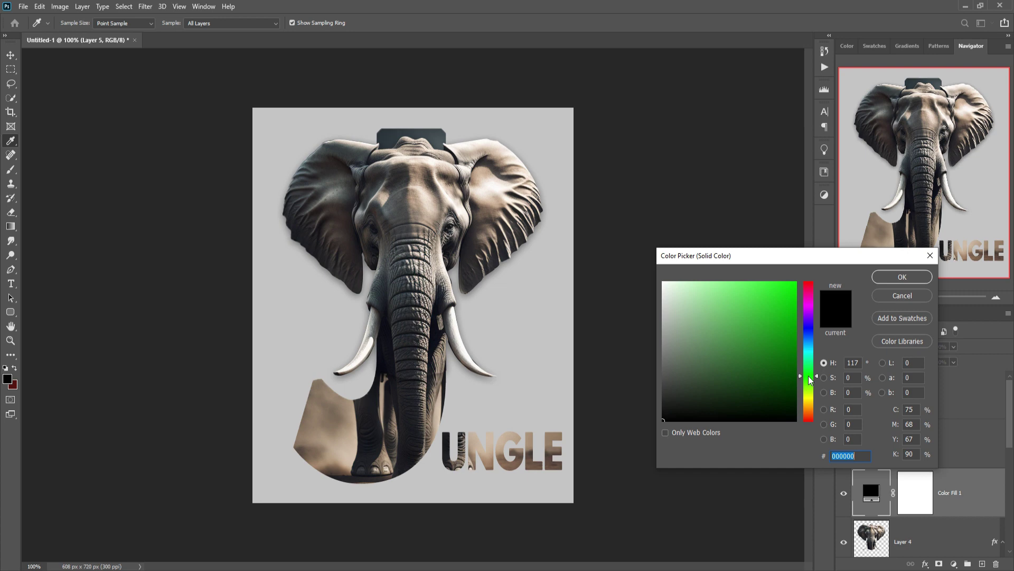
click(800, 287)
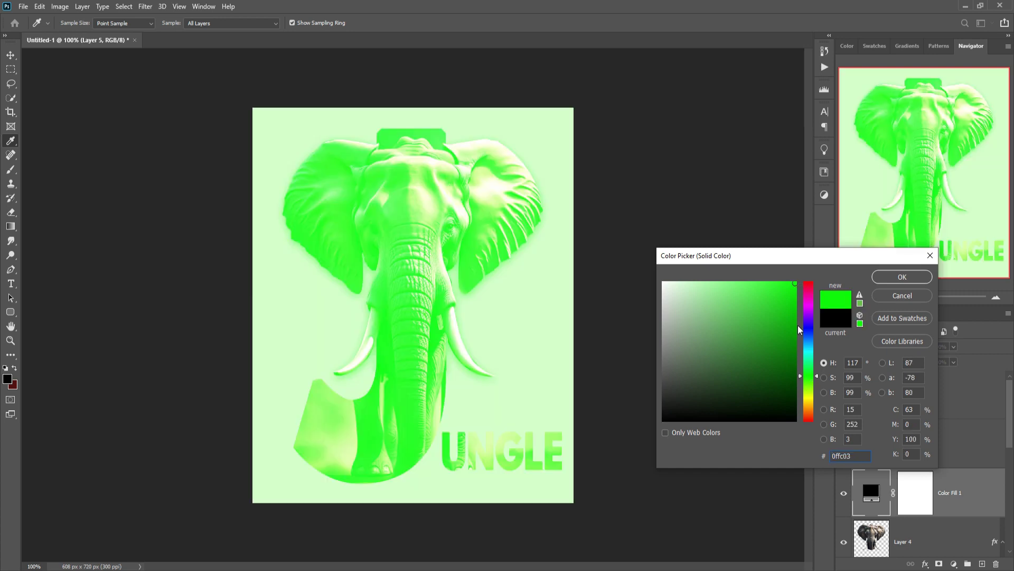
click(818, 381)
mouse_move(818, 380)
mouse_down()
mouse_move(817, 363)
mouse_move(818, 374)
mouse_up()
click(902, 277)
Invert the Color Fill 1 mask so no green shows.
click(925, 500)
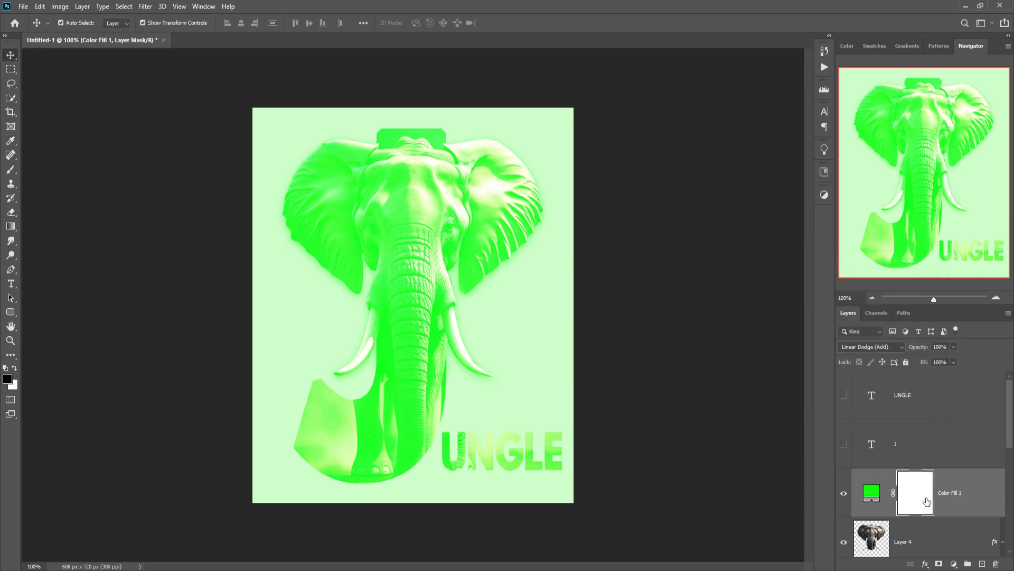
key(ctrl)
key(ctrl+i)
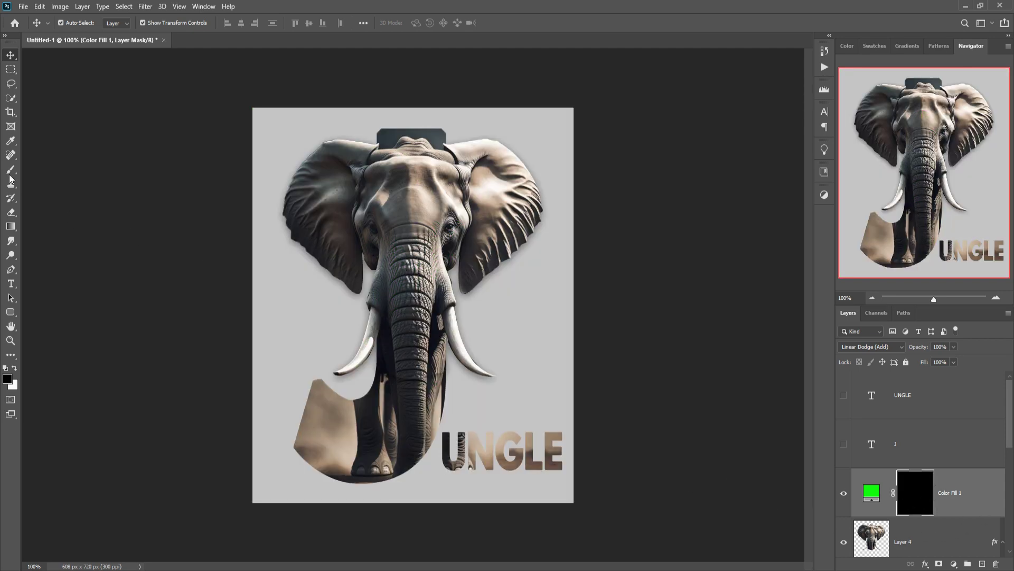
Pick a white Hard Round brush and clip Color Fill 1 to the elephant layer.
key(b)
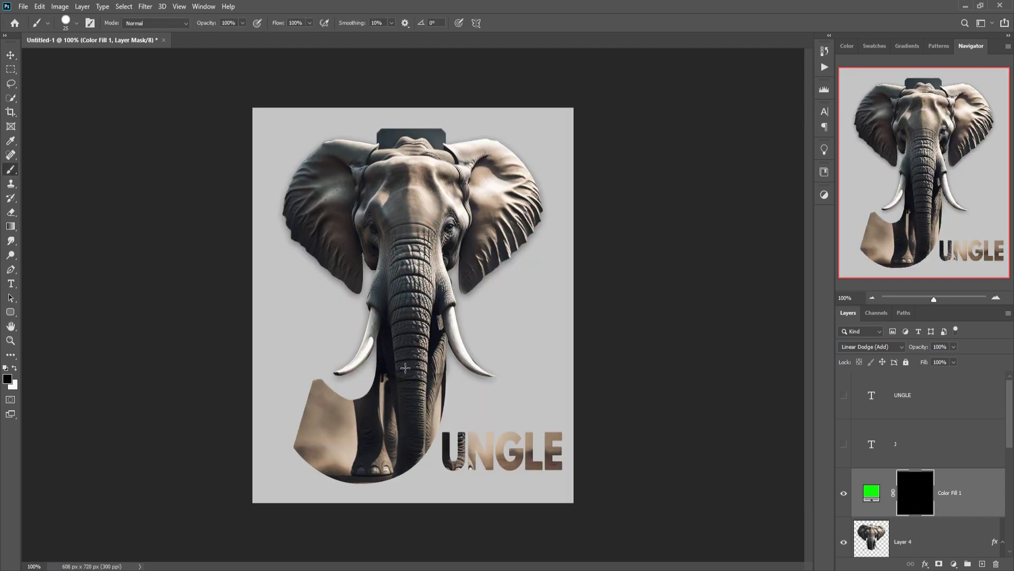
click(76, 24)
double_click(178, 153)
click(14, 367)
right_click(951, 492)
click(899, 222)
Paint the green fill onto the left and right tusks.
mouse_move(450, 309)
mouse_down()
mouse_move(465, 349)
mouse_move(494, 376)
mouse_up()
drag(378, 309, 351, 376)
key(x)
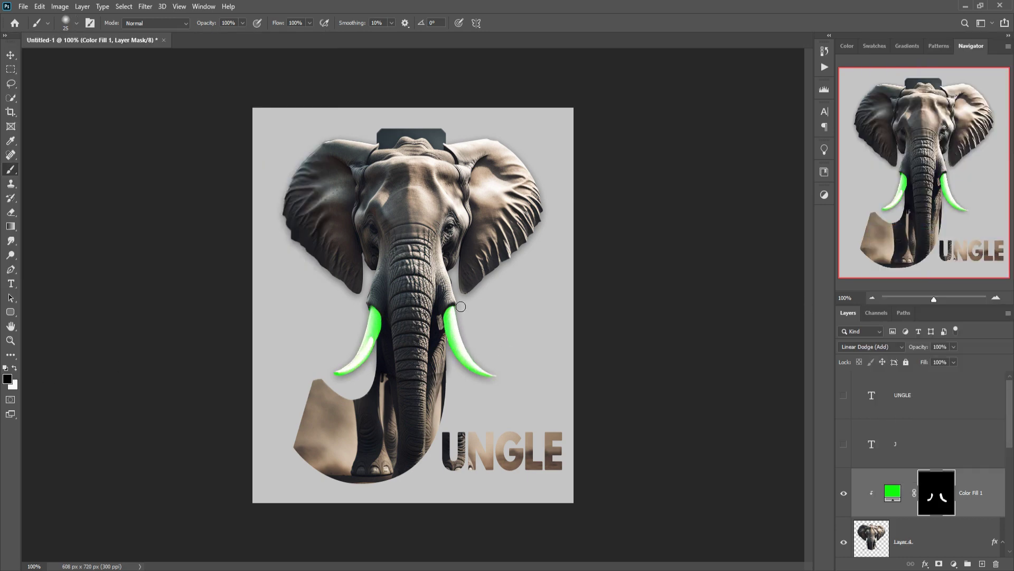
key(v)
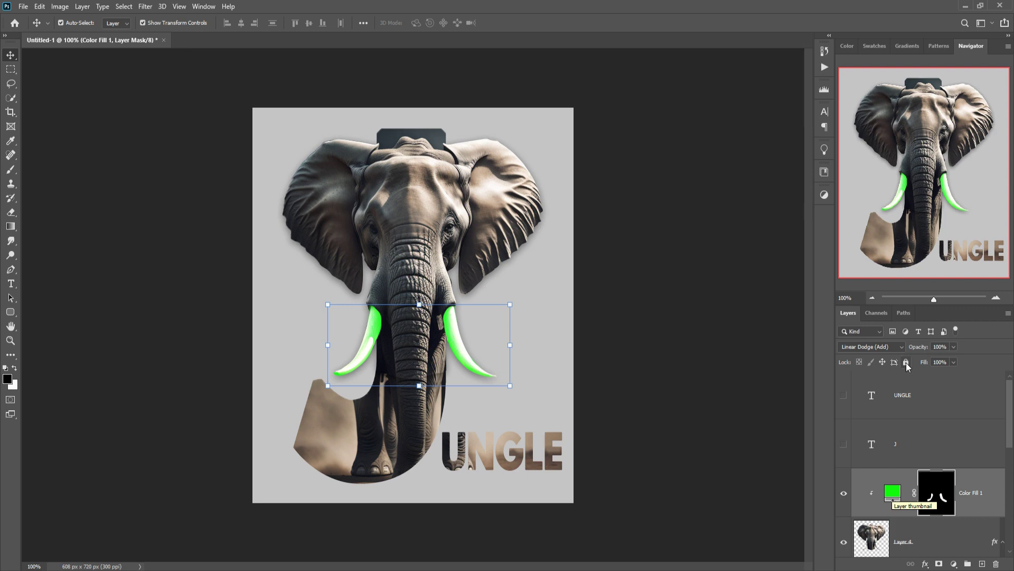
Split Color Fill 1's Underlying Layer black Blend If slider to 0/138.
click(896, 347)
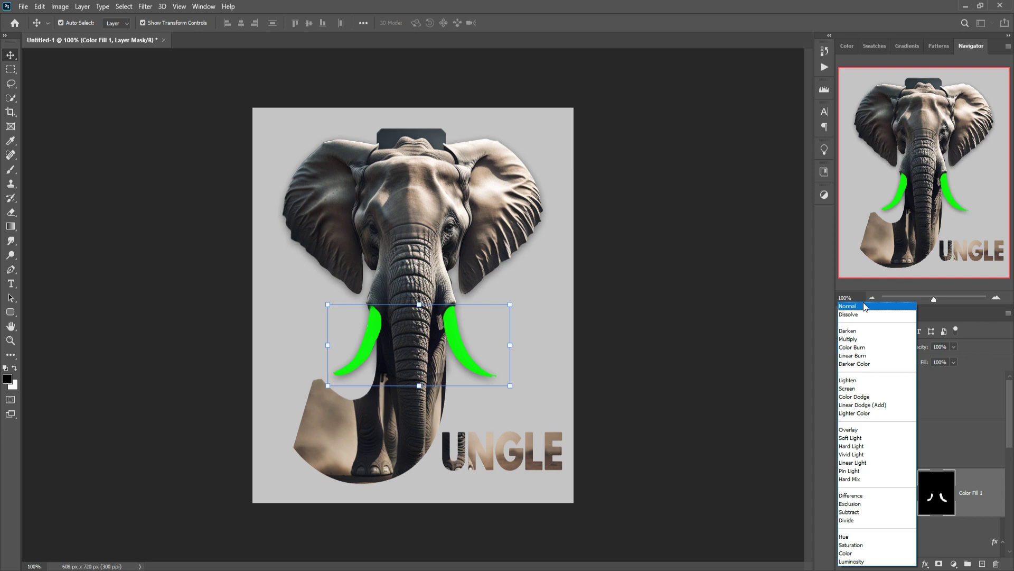
click(865, 308)
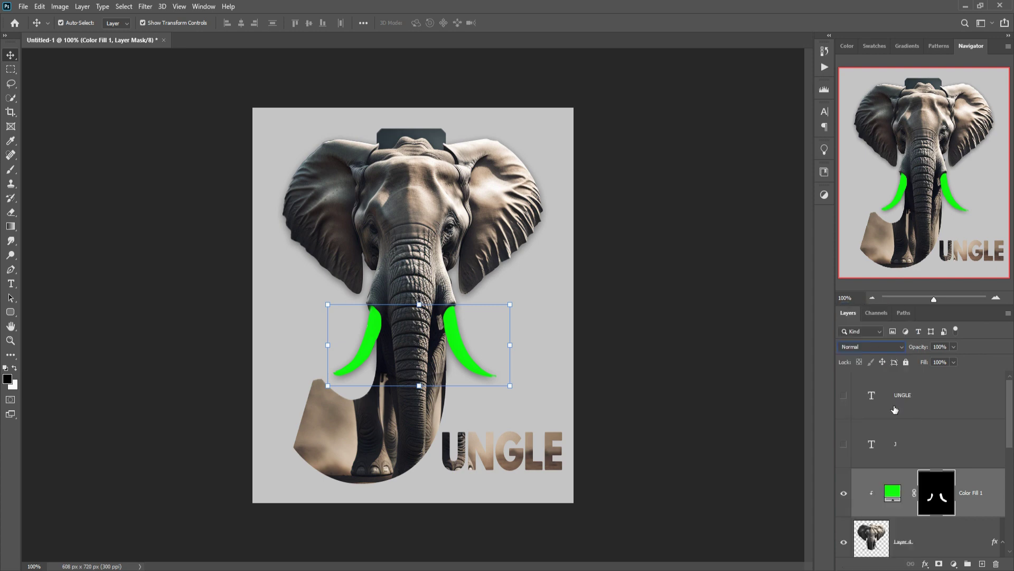
right_click(893, 496)
click(914, 279)
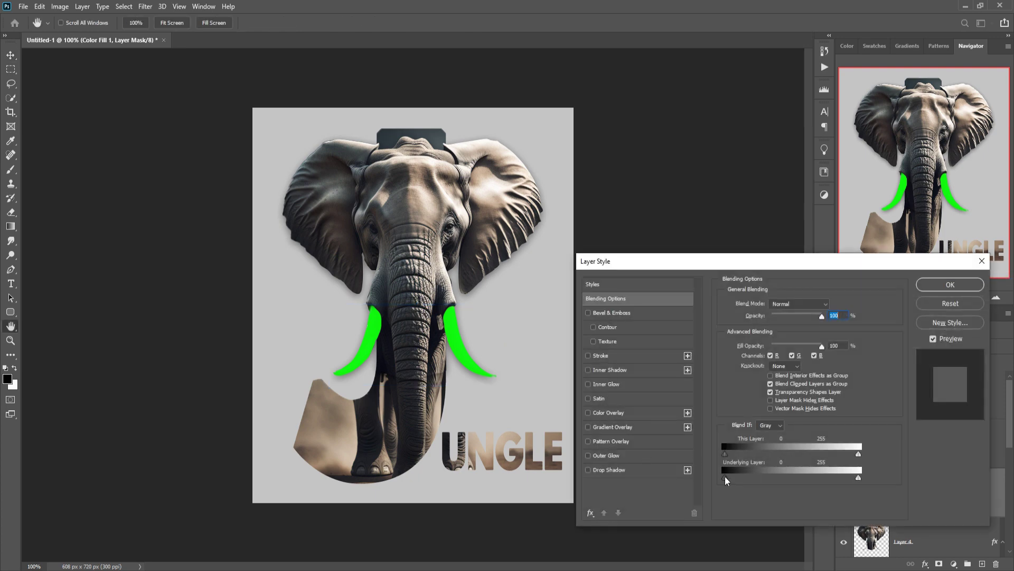
drag(752, 477, 768, 477)
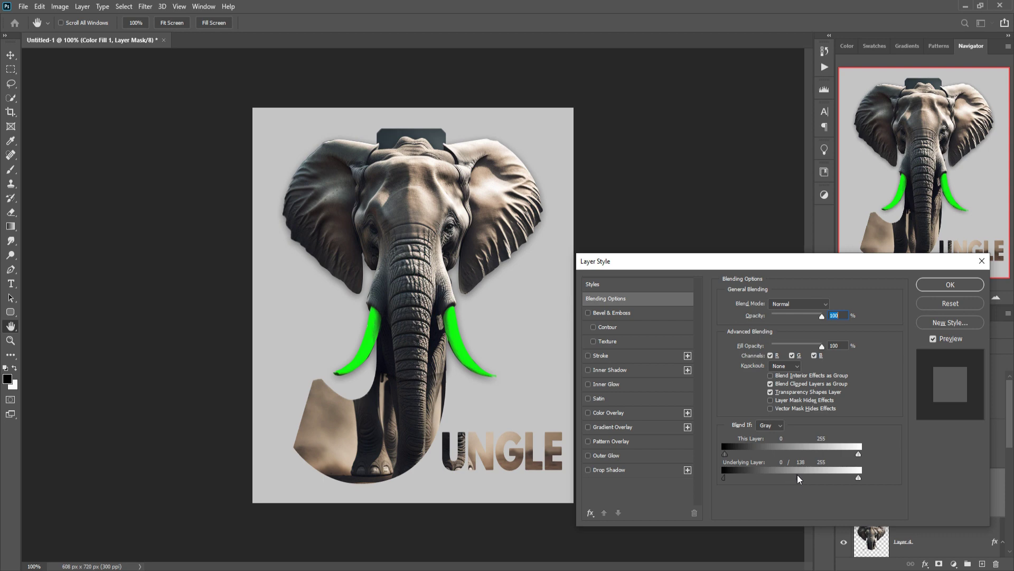
click(942, 285)
Add an empty layer above the tusk fill set to Linear Dodge (Add).
click(960, 538)
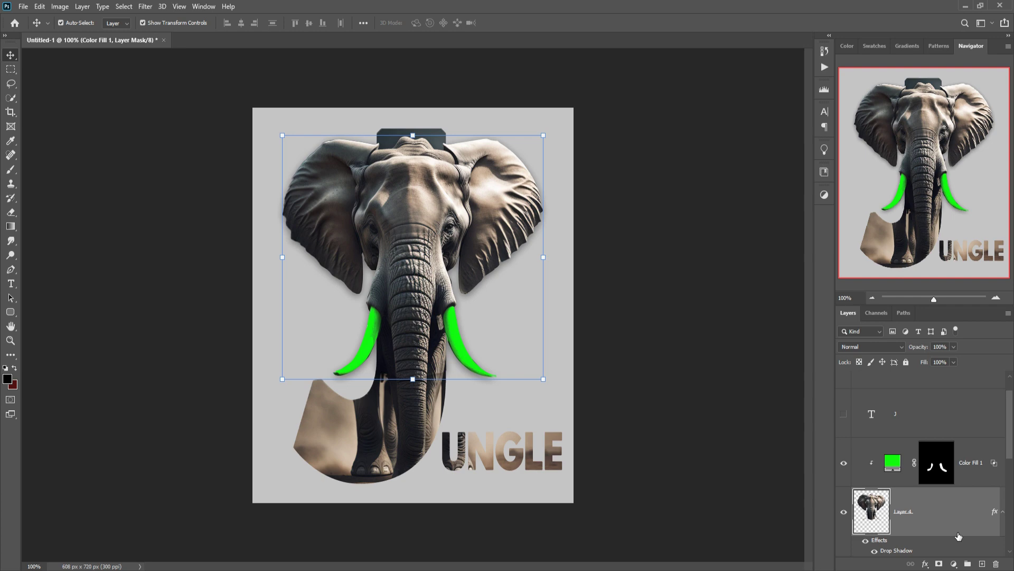
click(977, 463)
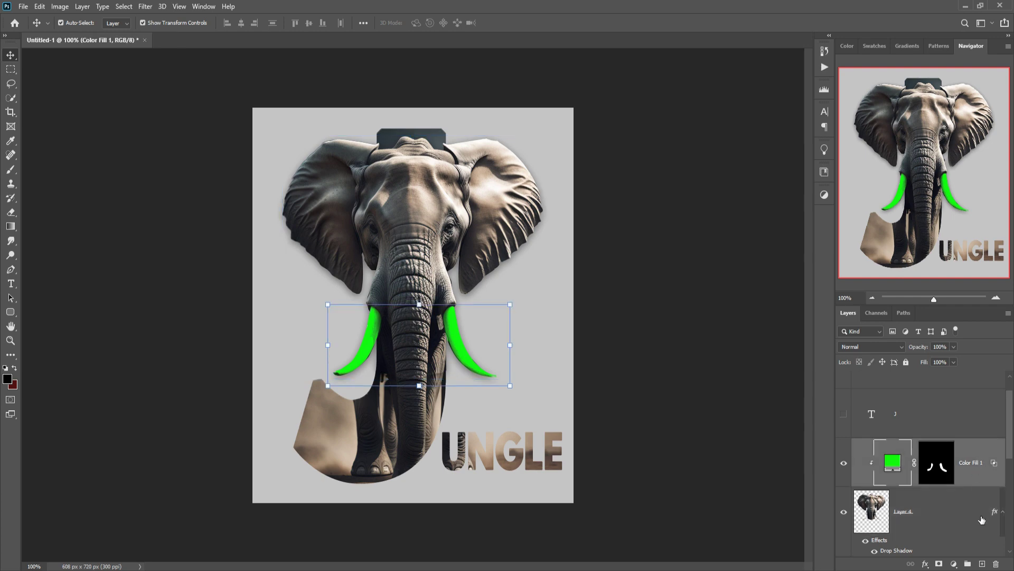
click(984, 563)
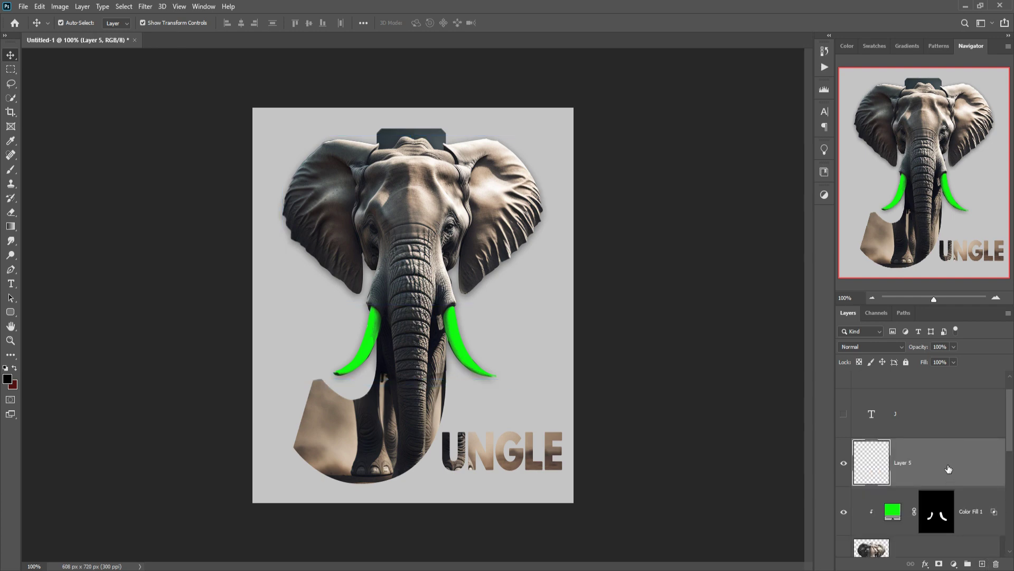
click(872, 347)
click(867, 407)
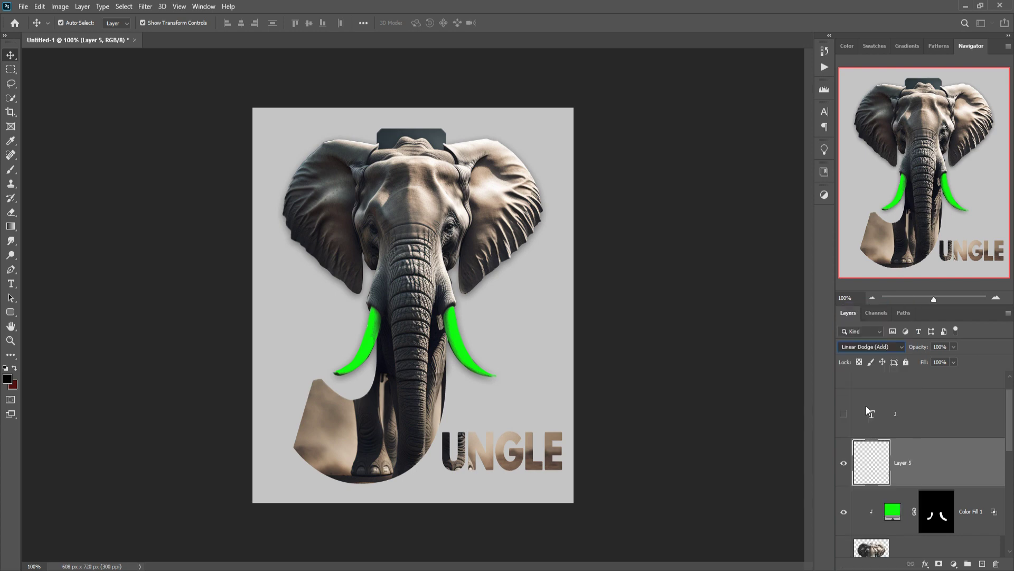
Add a #20ff14 green fill sampled from the tusks in Overlay mode, mask inverted.
click(954, 564)
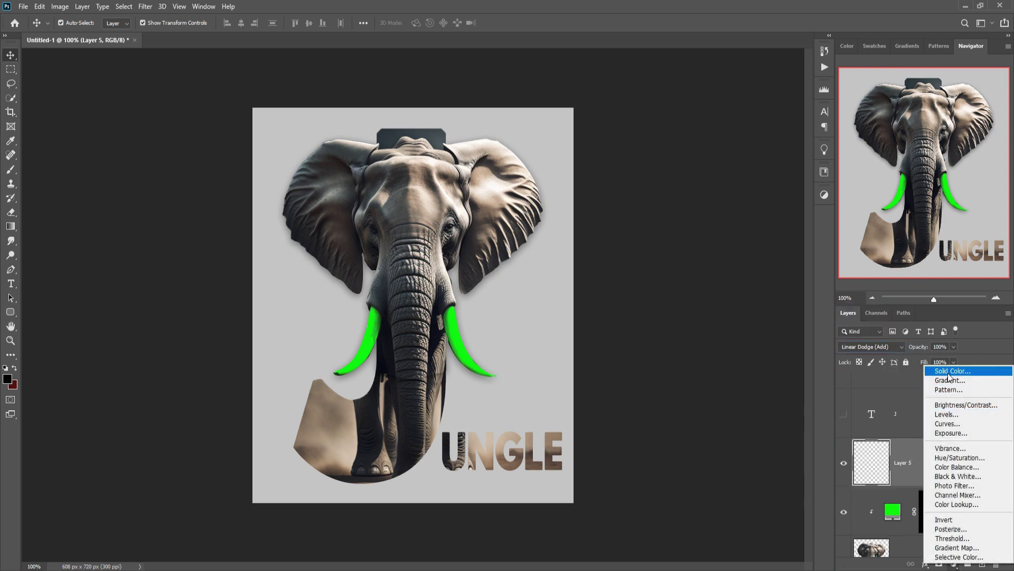
click(948, 371)
click(446, 336)
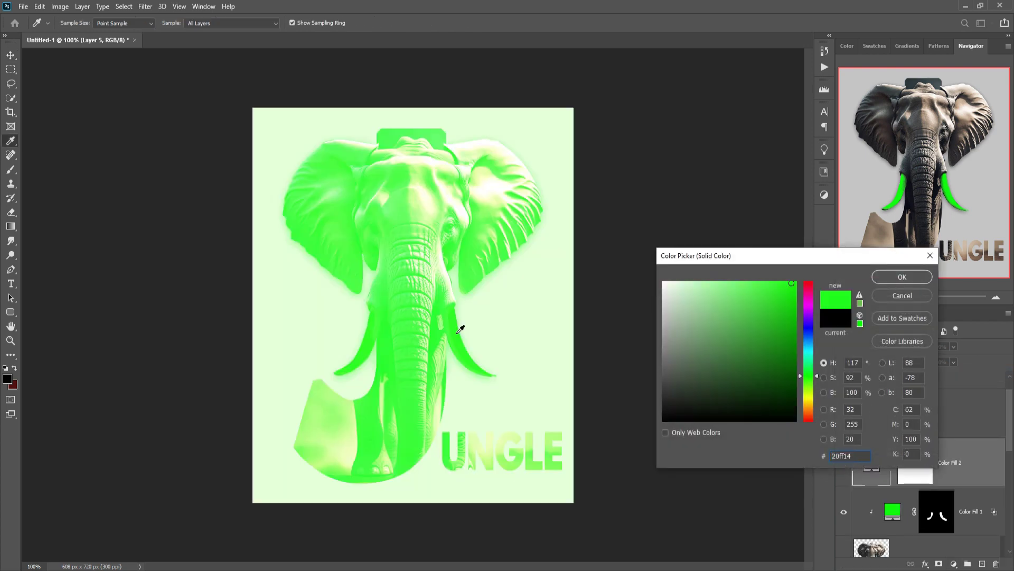
click(903, 277)
click(872, 347)
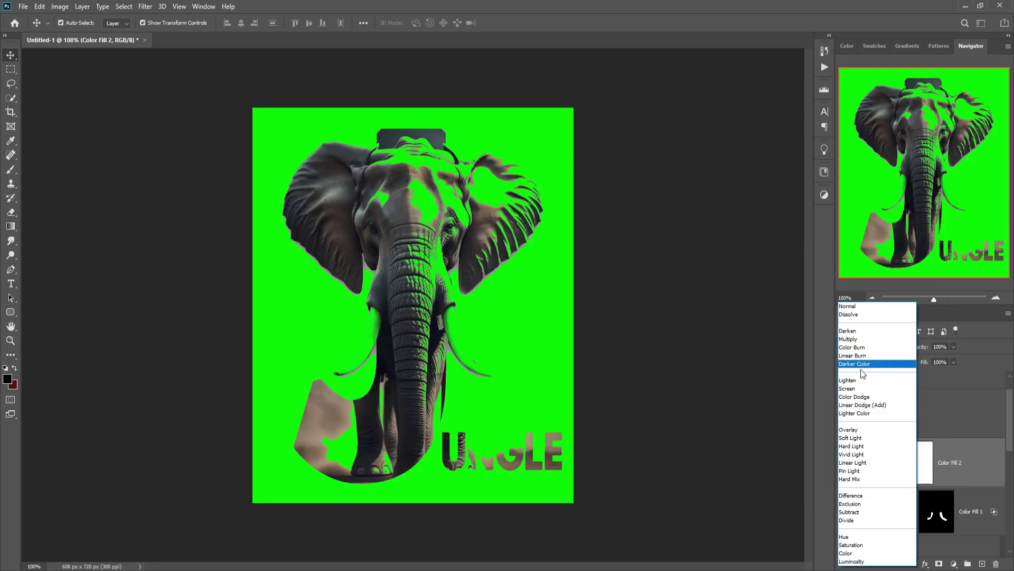
click(851, 429)
click(913, 470)
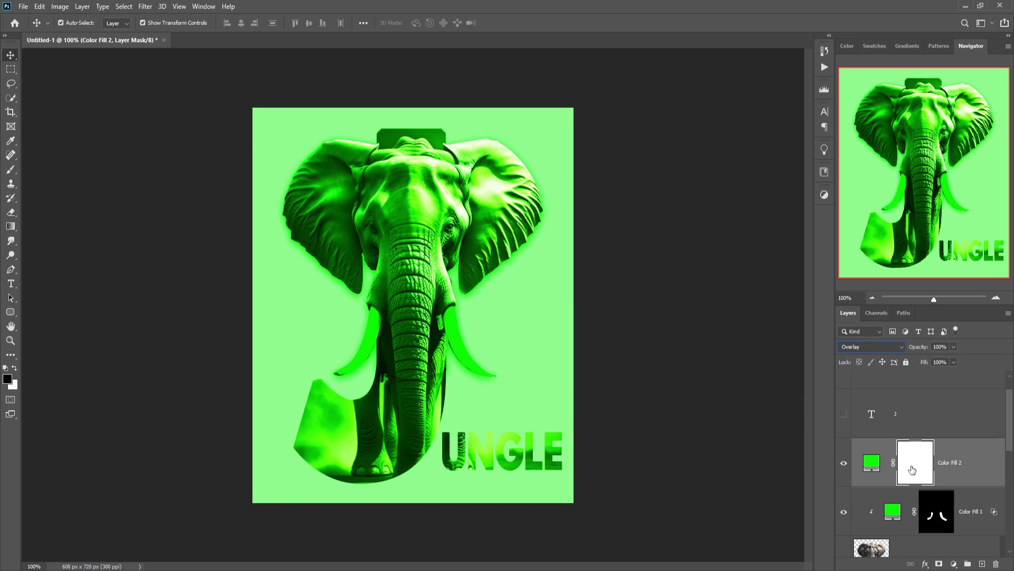
key(ctrl+i)
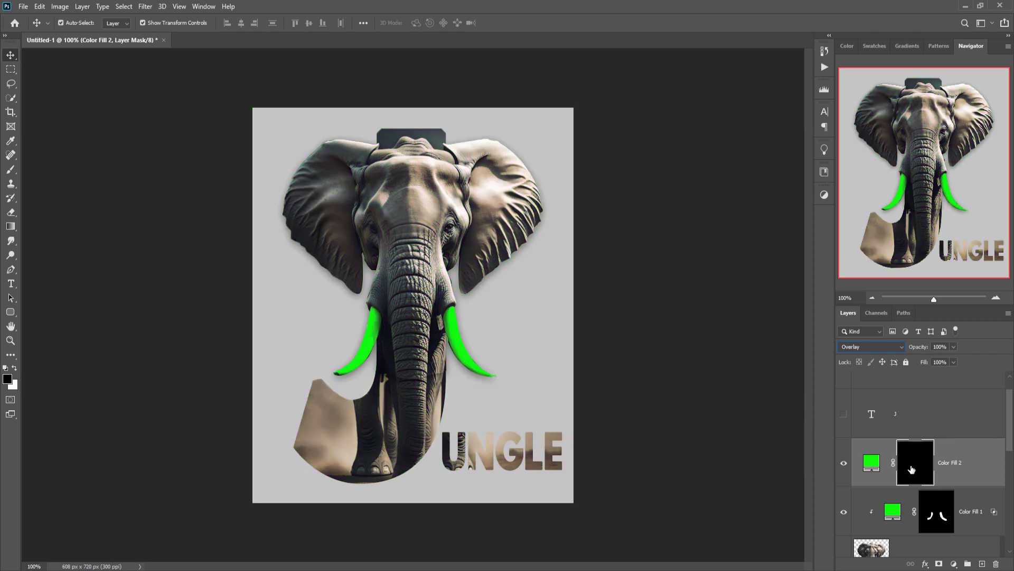
Set up a slightly larger brush at 21% opacity for painting the glow.
click(11, 169)
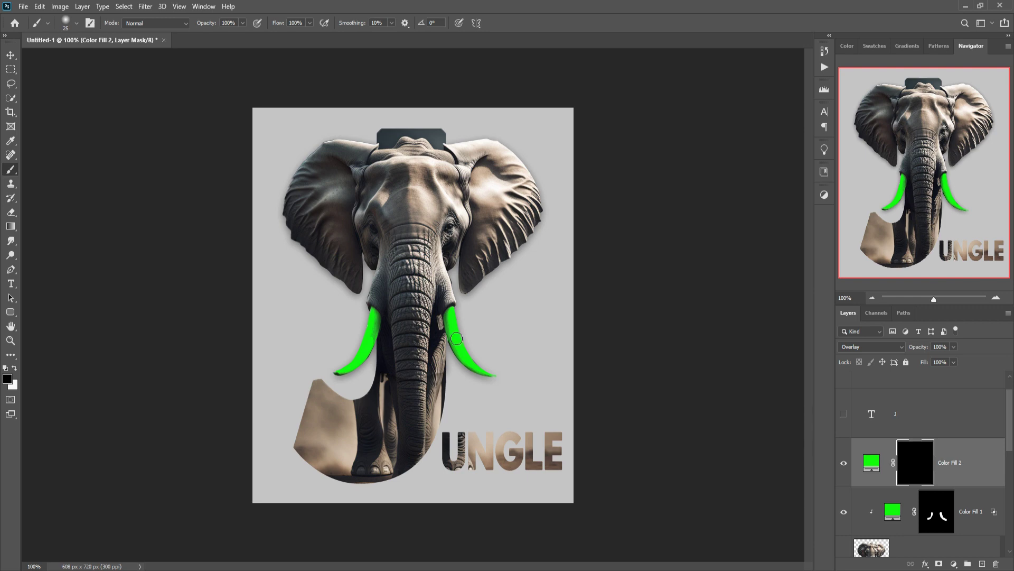
key(bracketright)
click(243, 24)
drag(243, 35, 206, 42)
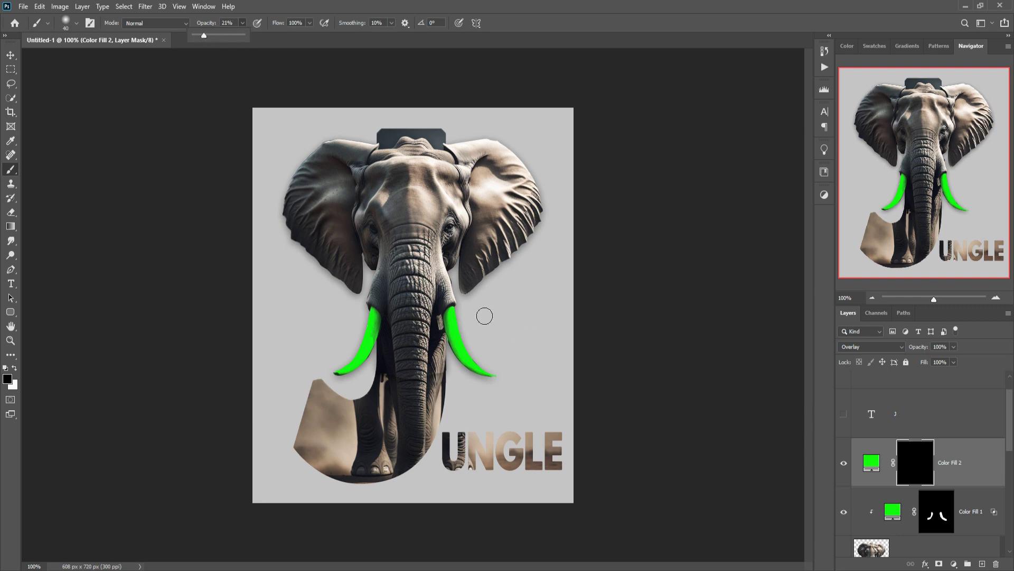
key(Delete)
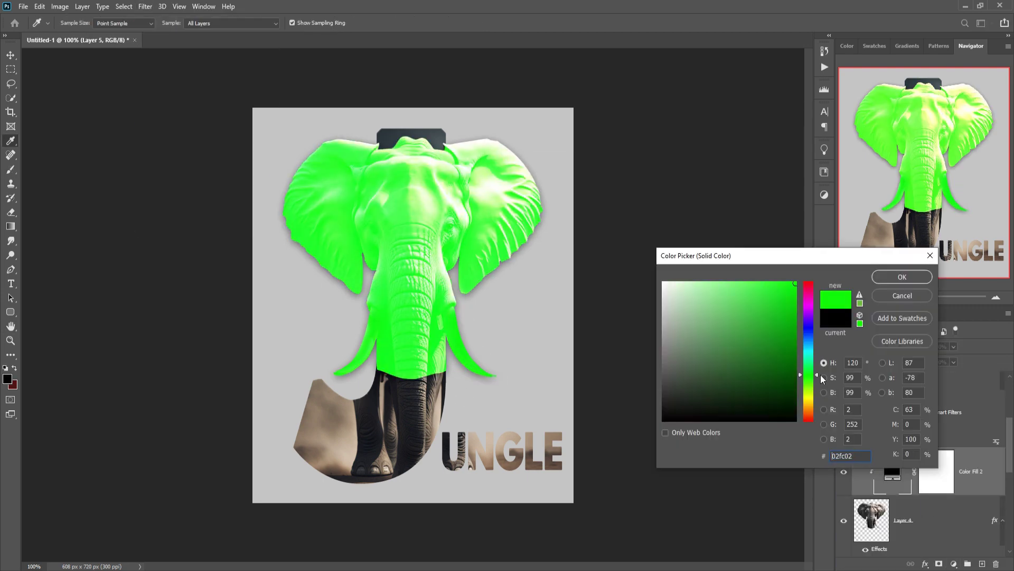
key(Return)
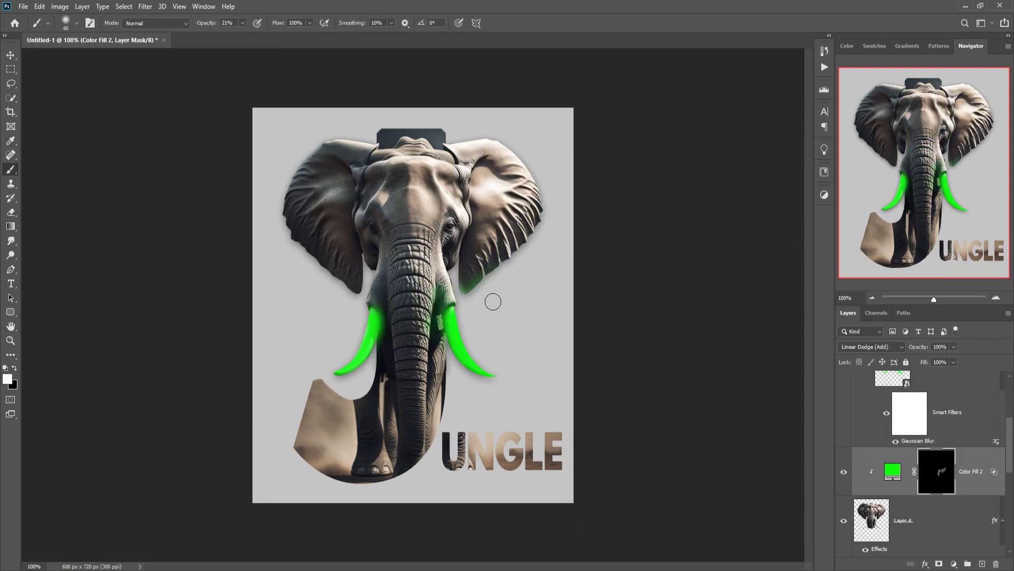
Paint soft green glow along the trunk sides and the ear edges.
mouse_move(493, 299)
mouse_down()
mouse_move(322, 274)
mouse_move(395, 352)
mouse_move(436, 361)
mouse_up()
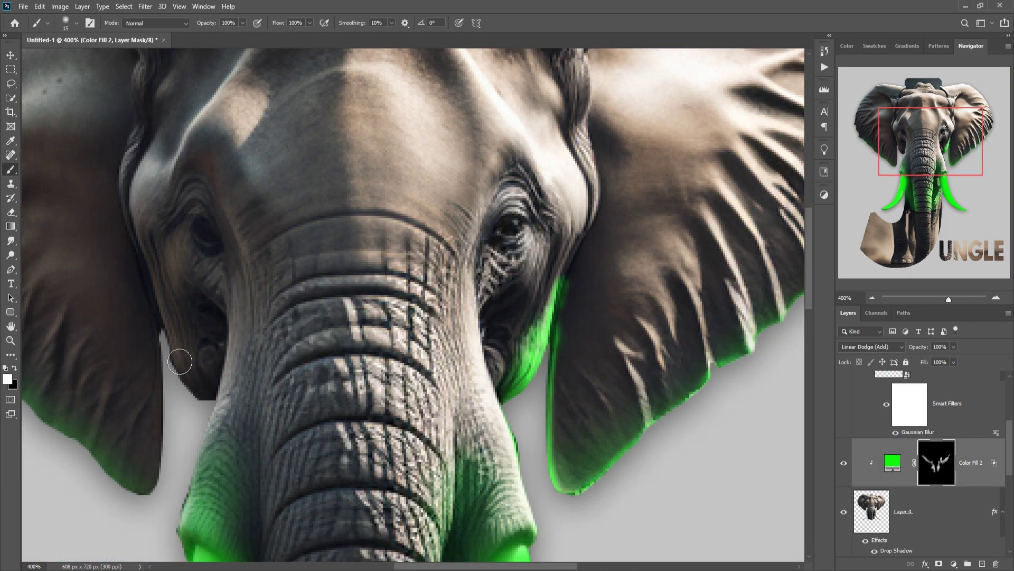
mouse_move(217, 399)
mouse_down()
mouse_move(165, 435)
mouse_move(39, 417)
mouse_up()
drag(169, 354, 282, 470)
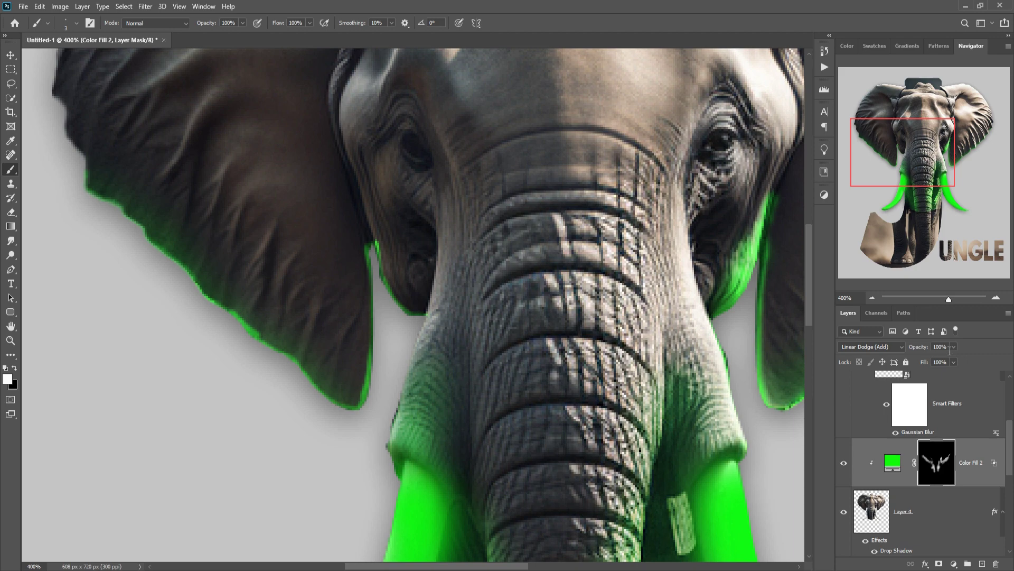
key(2)
key(1)
key(bracketright)
key(bracketright)
key(bracketright)
key(bracketright)
key(bracketright)
key(bracketright)
key(bracketright)
key(bracketright)
key(bracketright)
key(bracketright)
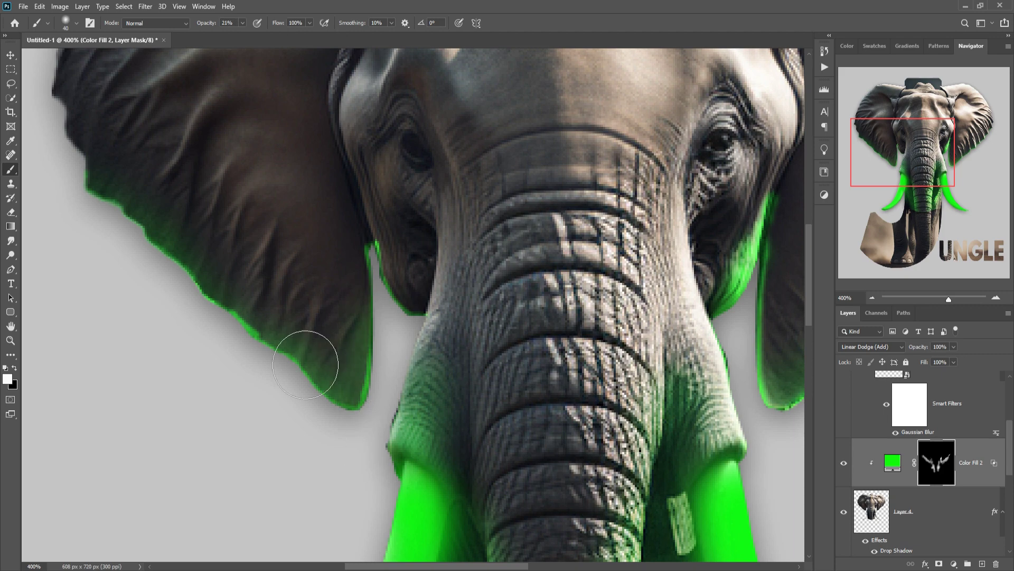
drag(422, 323, 396, 470)
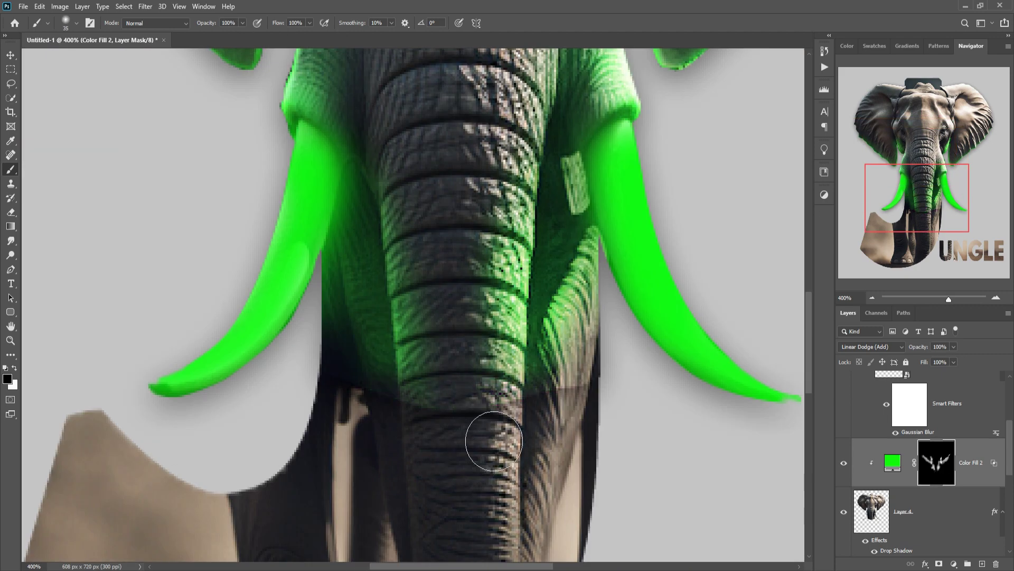
Add a dark Solid Color fill layer, Color Fill 3, as the background.
scroll(926, 449, down, 2)
click(926, 425)
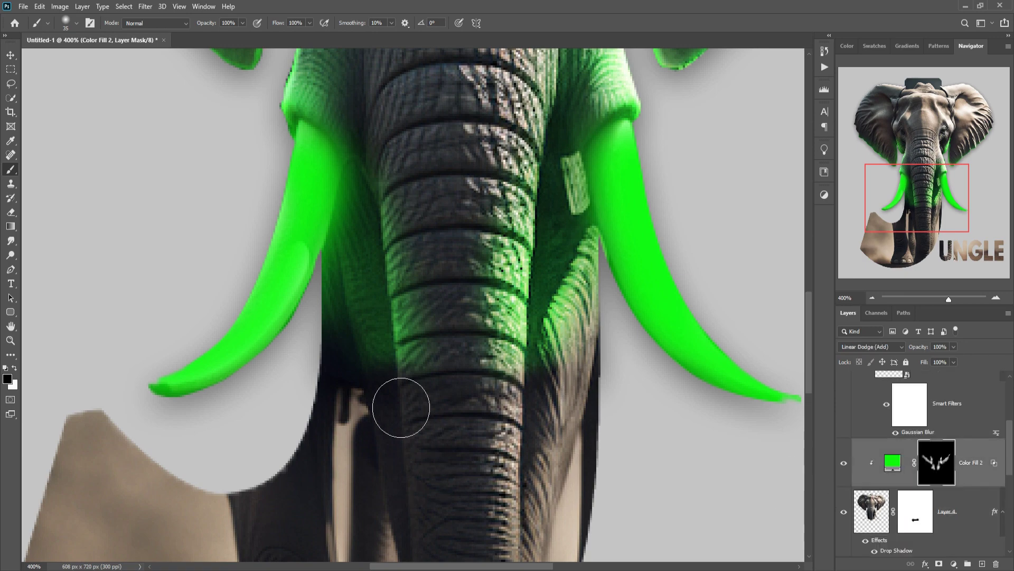
key(3)
key(5)
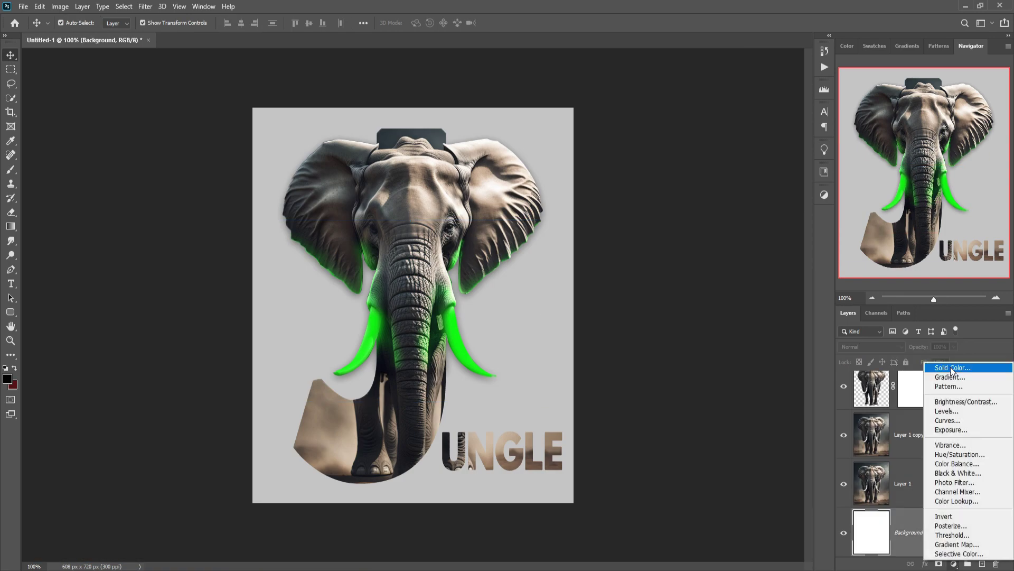
click(950, 367)
click(674, 384)
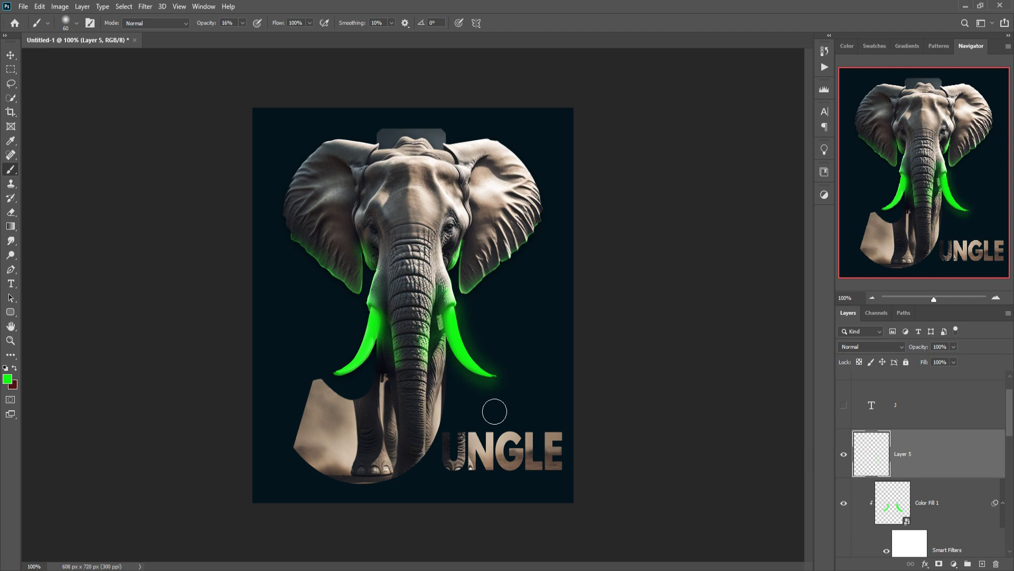
Paint extra green glow over both tusk tips with a smaller brush.
key(bracketleft)
key(bracketleft)
key(bracketleft)
key(bracketleft)
key(bracketleft)
key(bracketleft)
key(bracketleft)
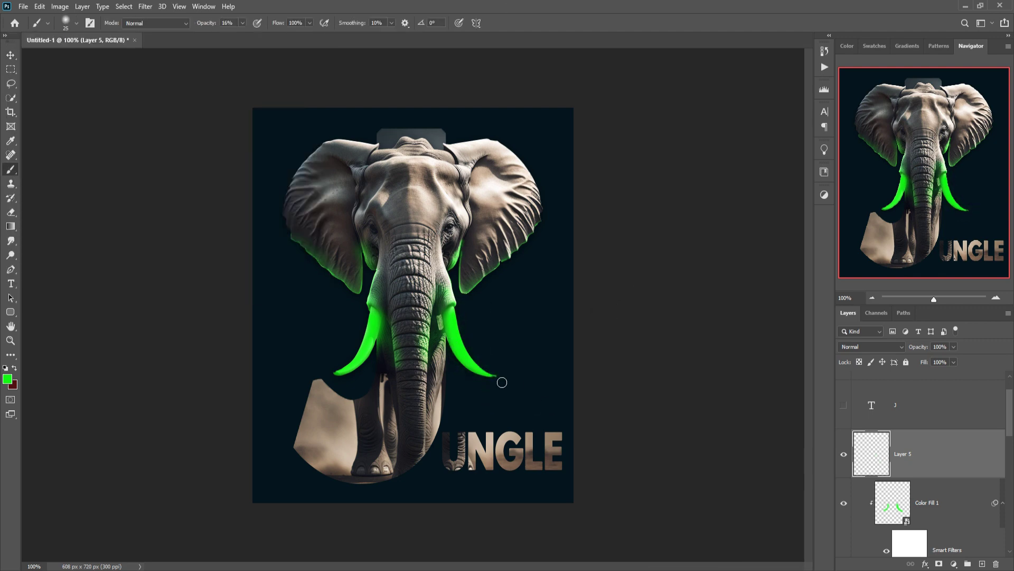
drag(502, 382, 457, 309)
drag(335, 372, 372, 317)
key(v)
Add a Curves adjustment above Layer 3 with a slightly nudged midpoint.
click(412, 238)
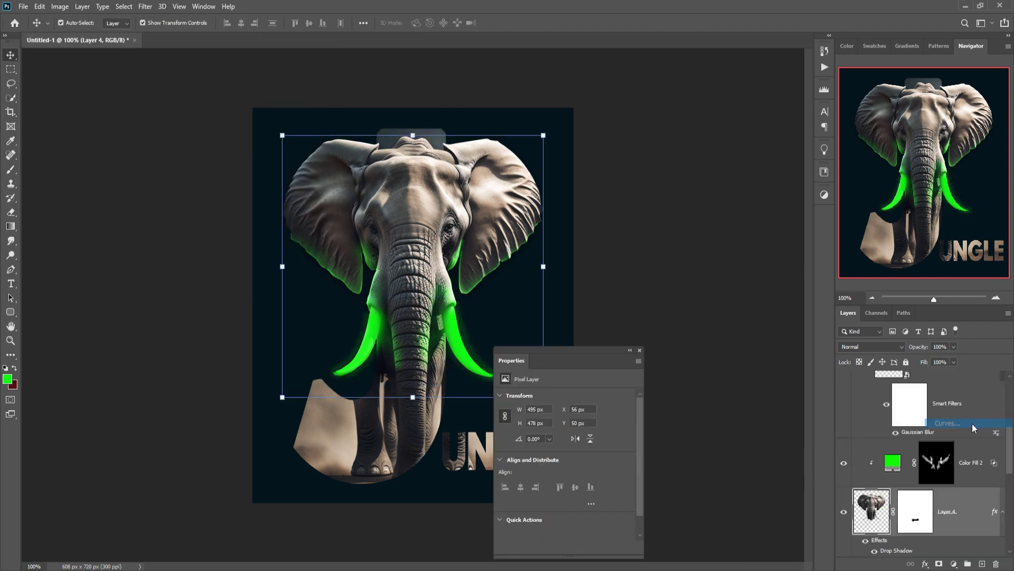
click(972, 423)
scroll(951, 475, down, 3)
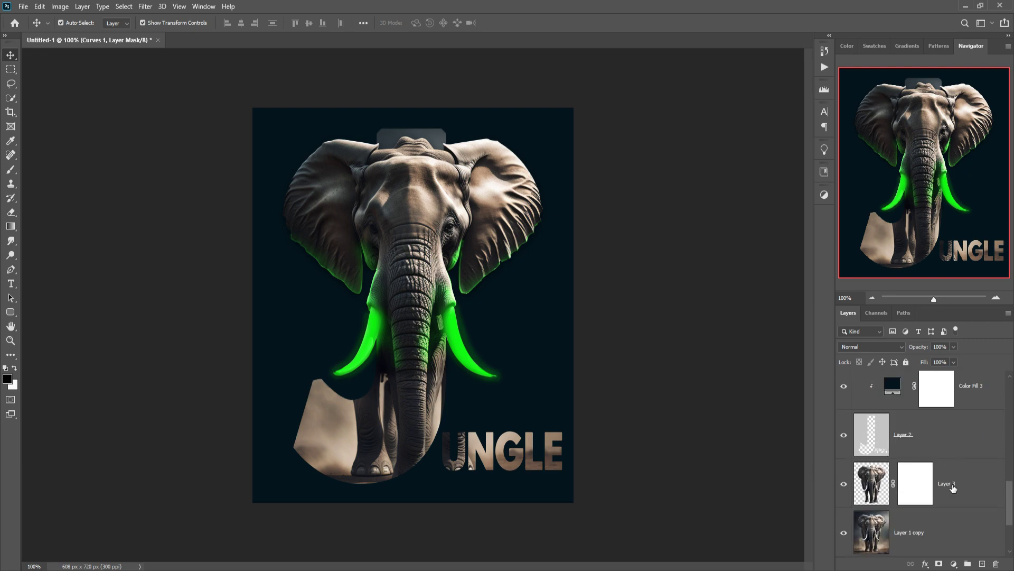
click(955, 490)
click(960, 565)
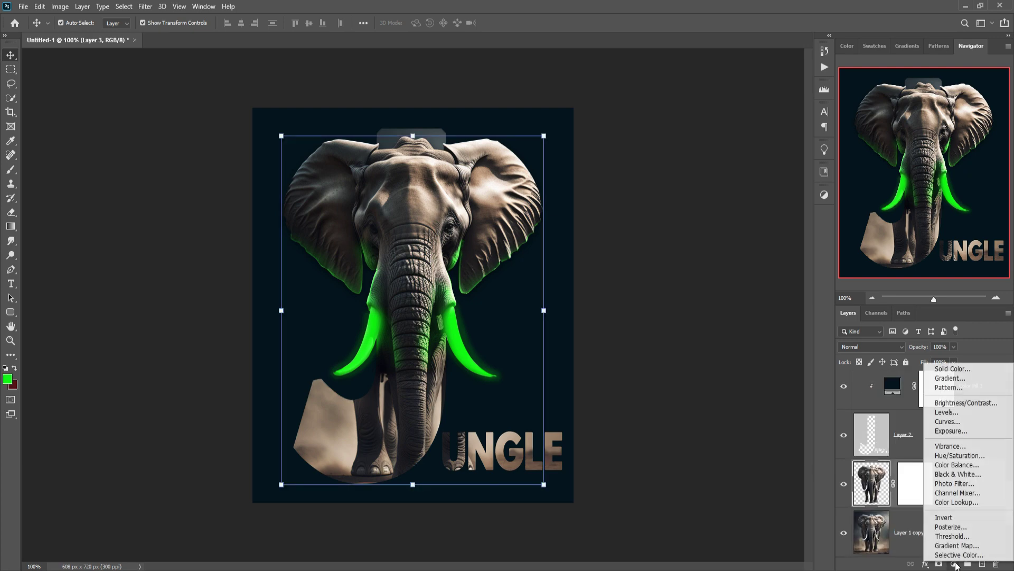
click(958, 422)
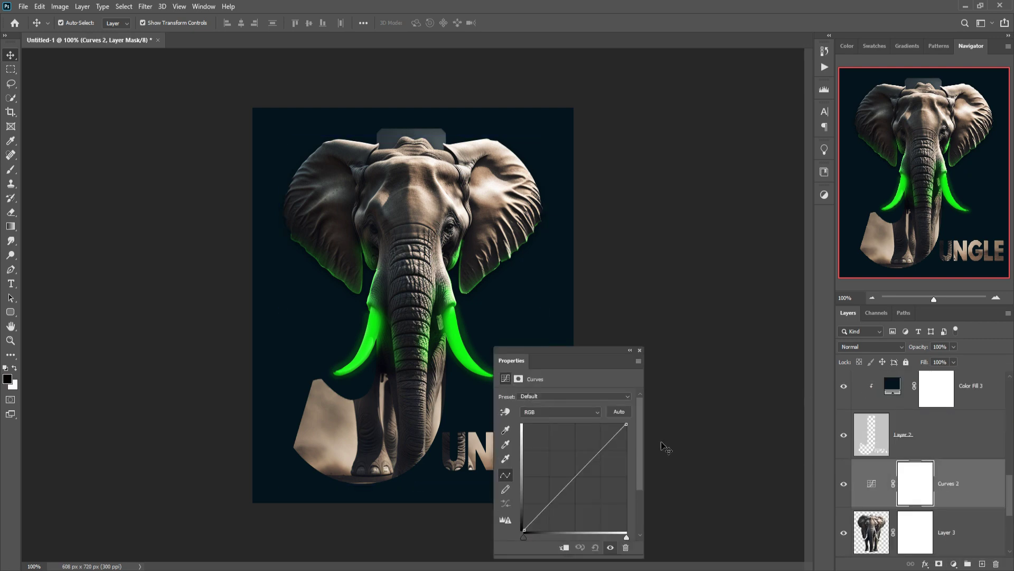
click(582, 479)
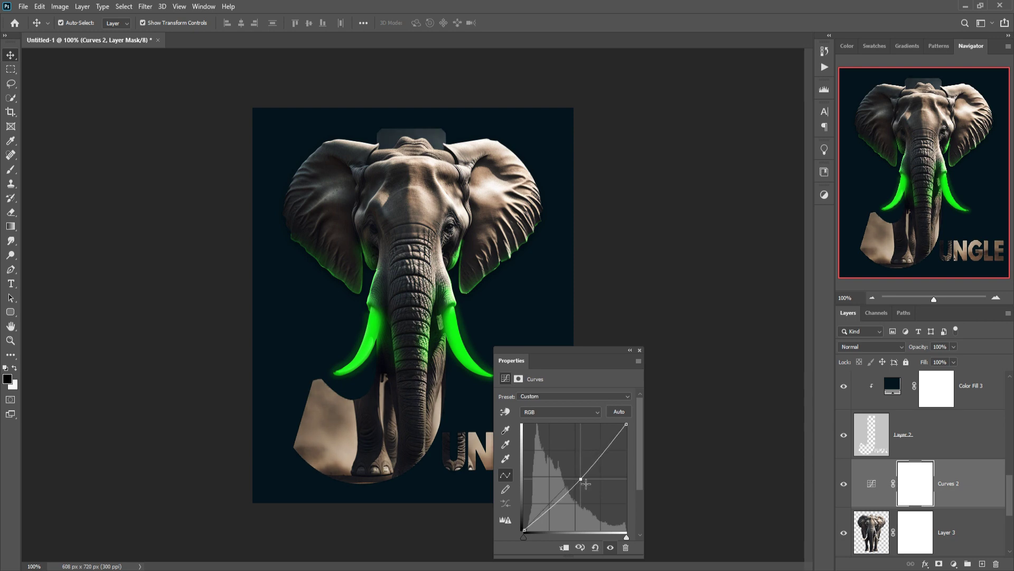
drag(588, 489, 588, 485)
click(640, 350)
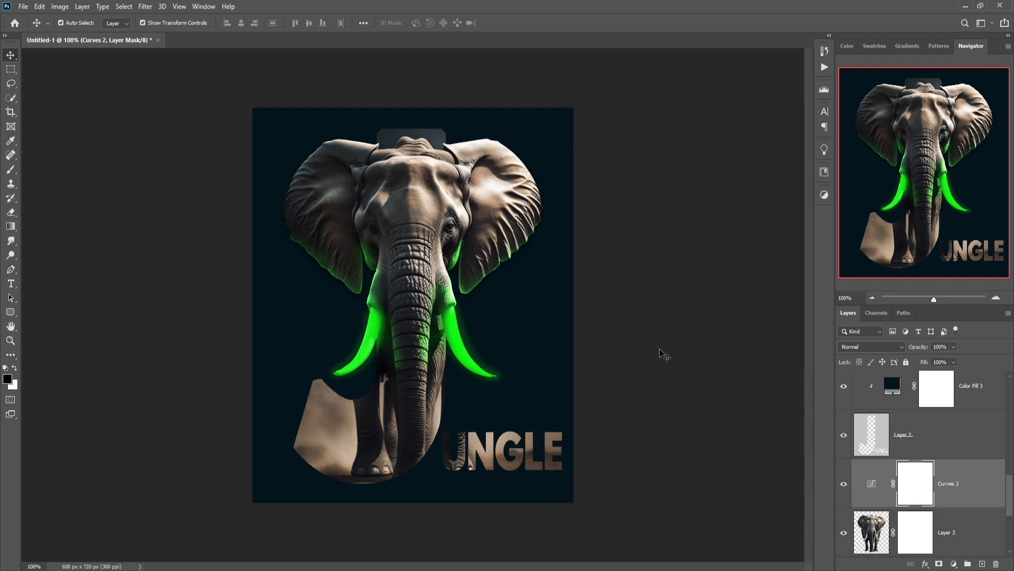